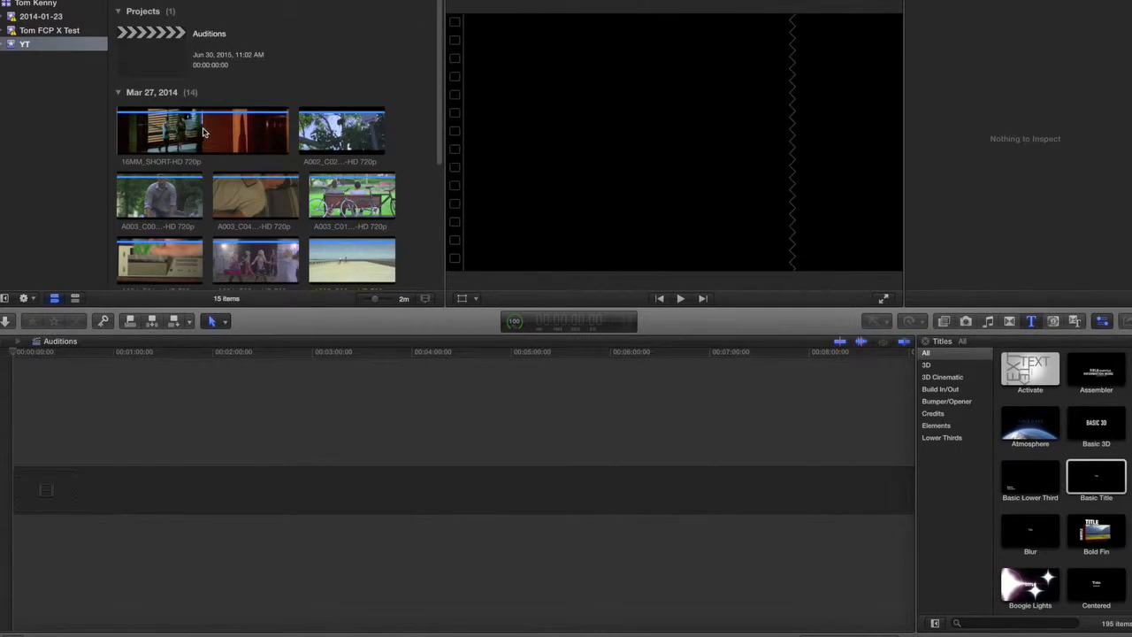
Create an audition from the bike riders, reclining man and park bench clips (A003_C004, A003_C040, A003_C013) in the YT event
{"action": "left_click", "coordinate": [171, 189]}
{"action": "key", "text": "space"}
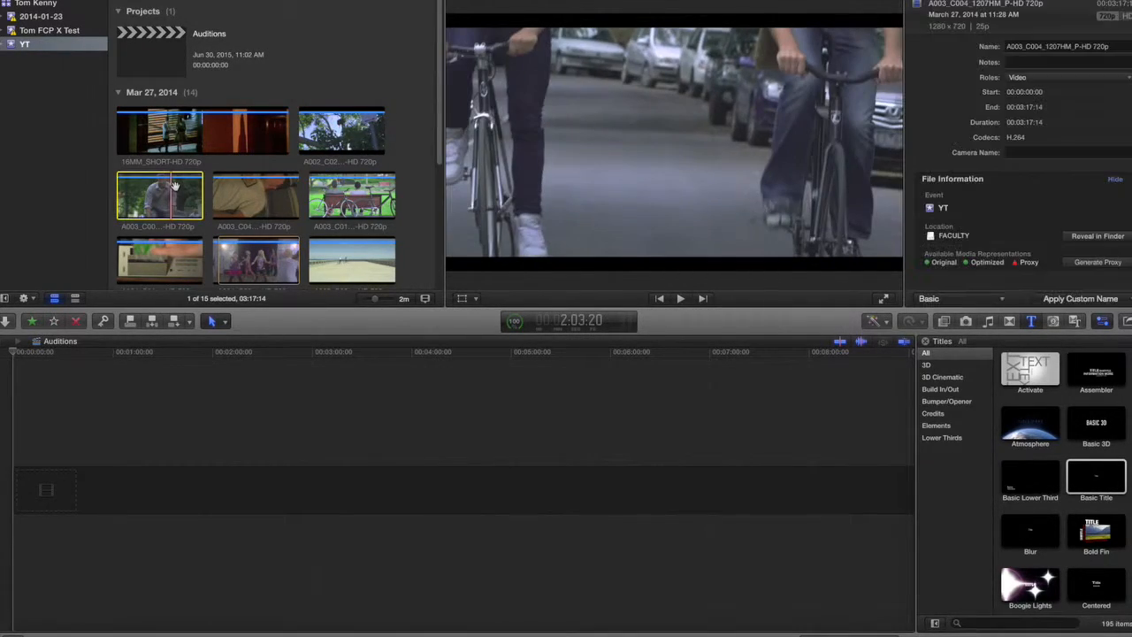
{"action": "left_click", "coordinate": [225, 199], "text": "super"}
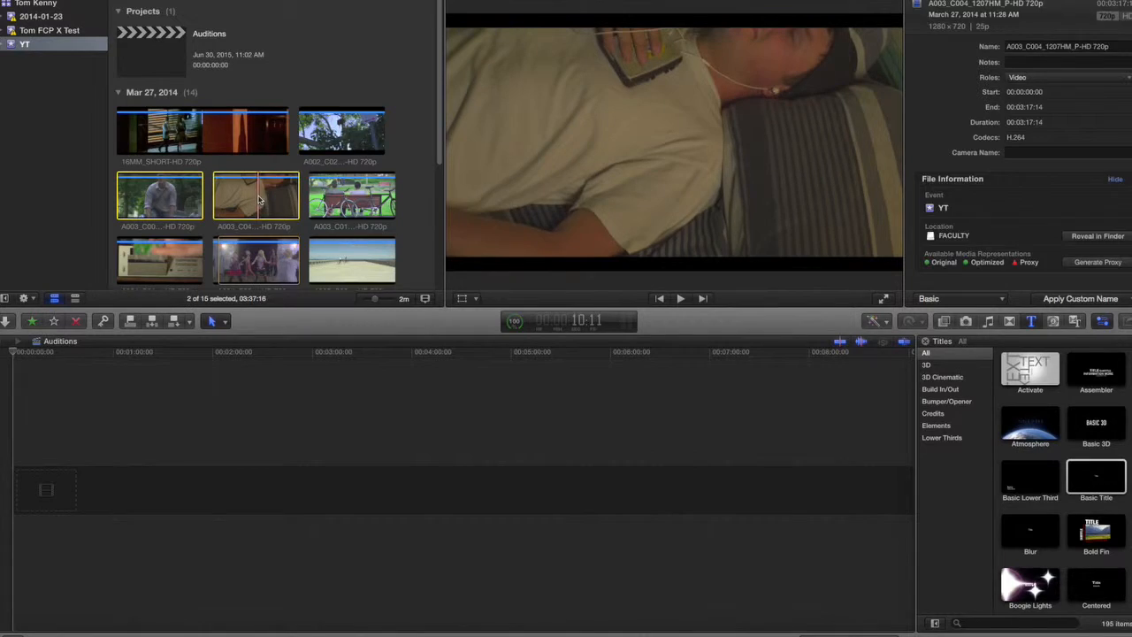
{"action": "left_click", "coordinate": [382, 202], "text": "super"}
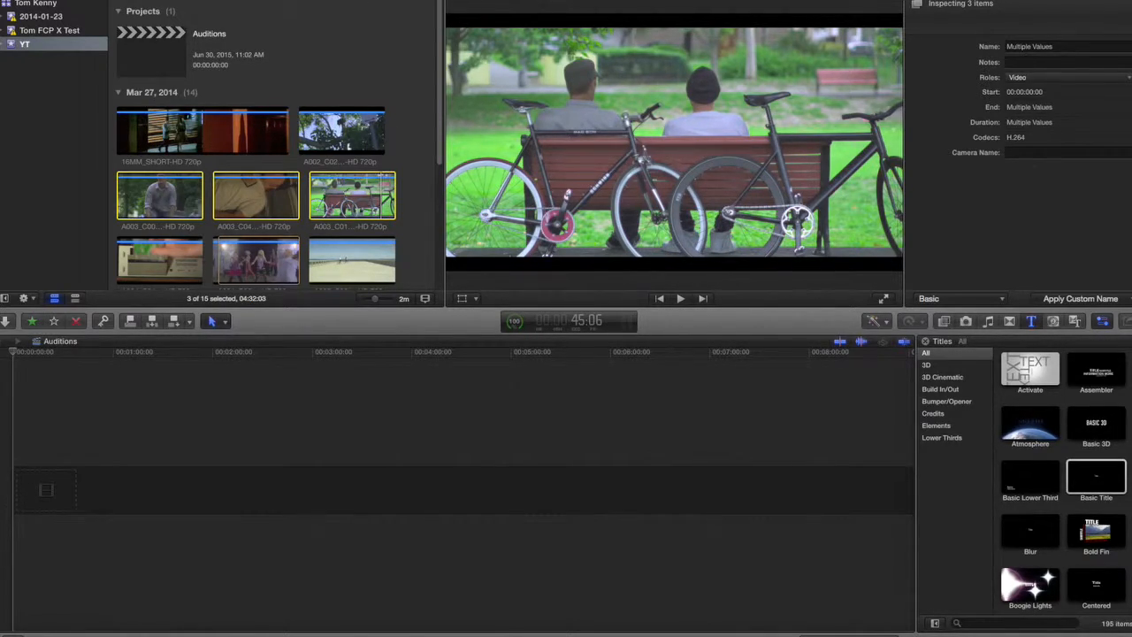
{"action": "left_click", "coordinate": [201, 0]}
{"action": "mouse_move", "coordinate": [228, 31]}
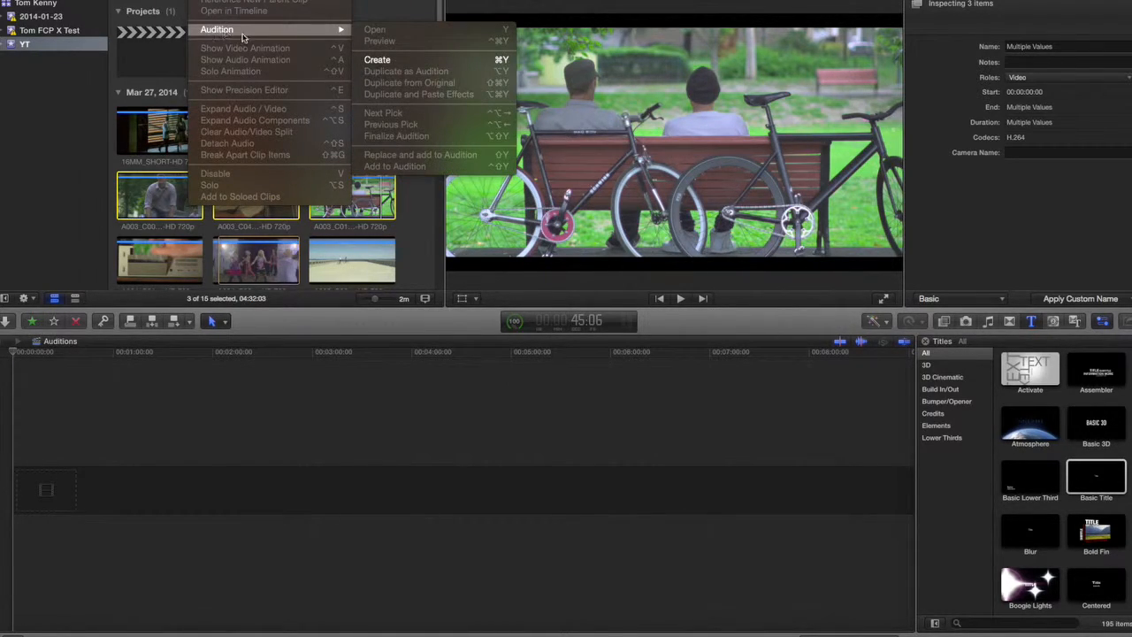
{"action": "left_click", "coordinate": [411, 60]}
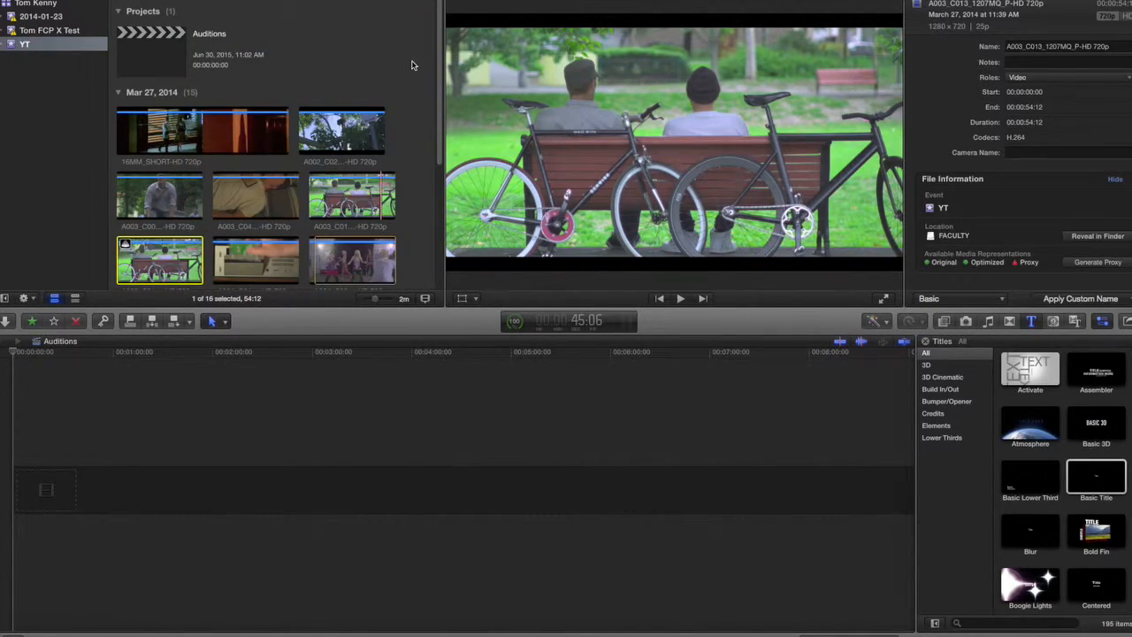
Rename the new audition clip in the browser as Audition_1
{"action": "scroll", "coordinate": [434, 89], "scroll_direction": "down", "scroll_amount": 3}
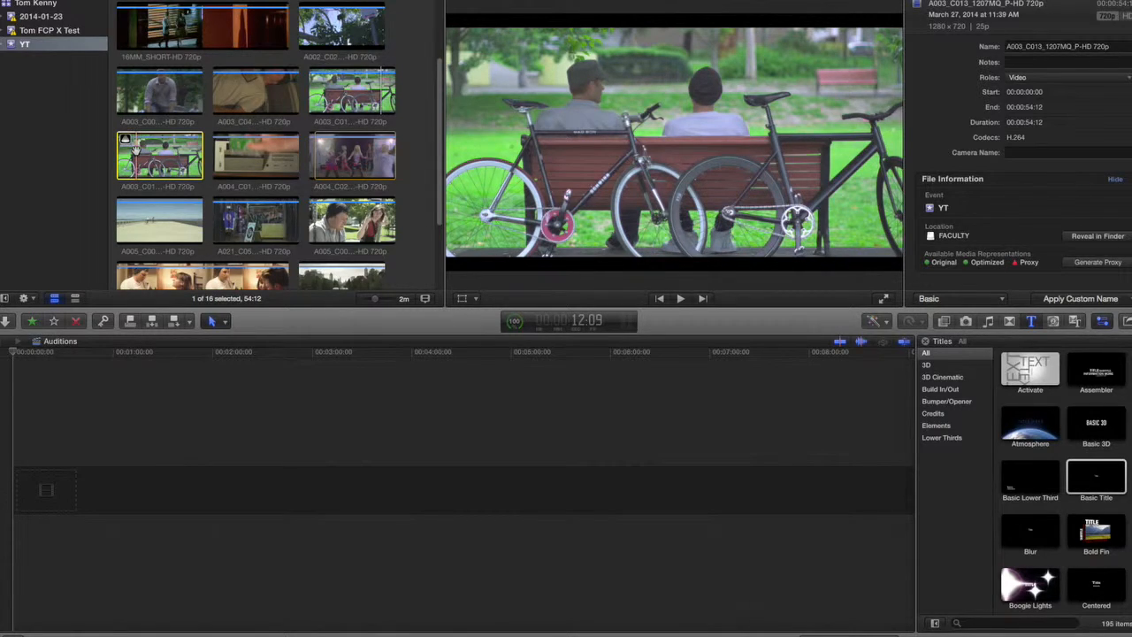
{"action": "left_click", "coordinate": [164, 187]}
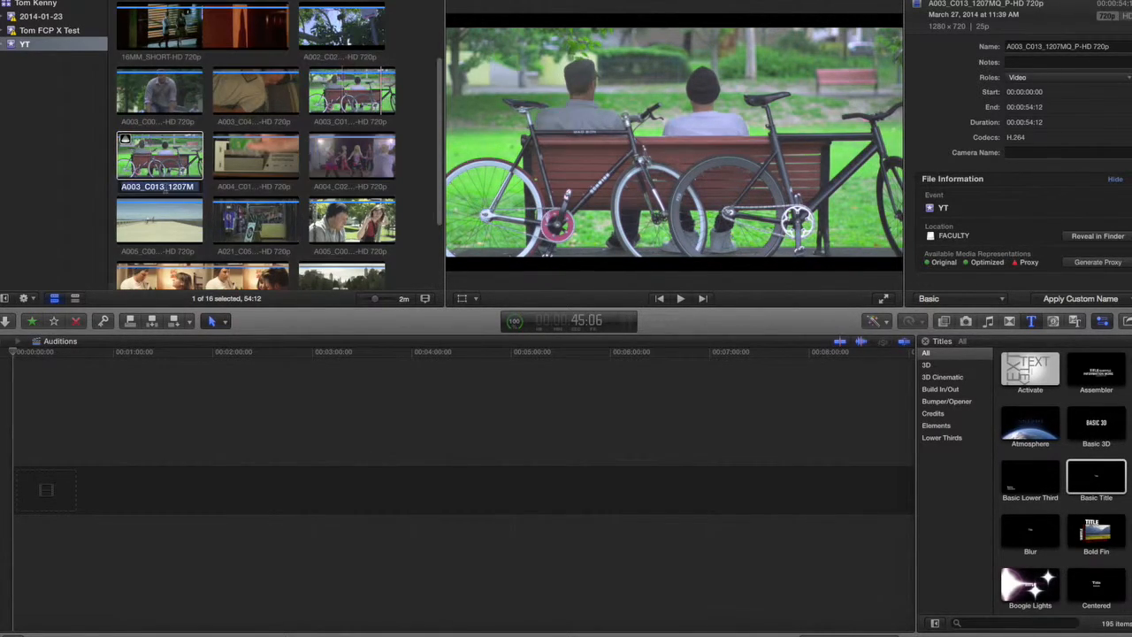
{"action": "type", "text": "Au"}
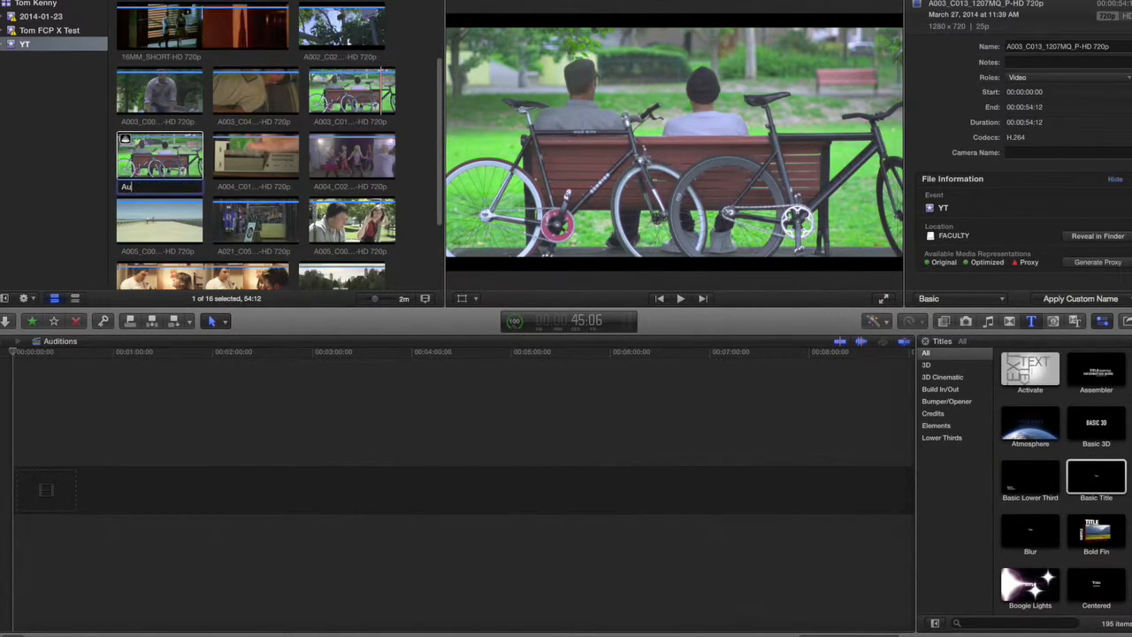
{"action": "type", "text": "dition_1"}
{"action": "key", "text": "Return"}
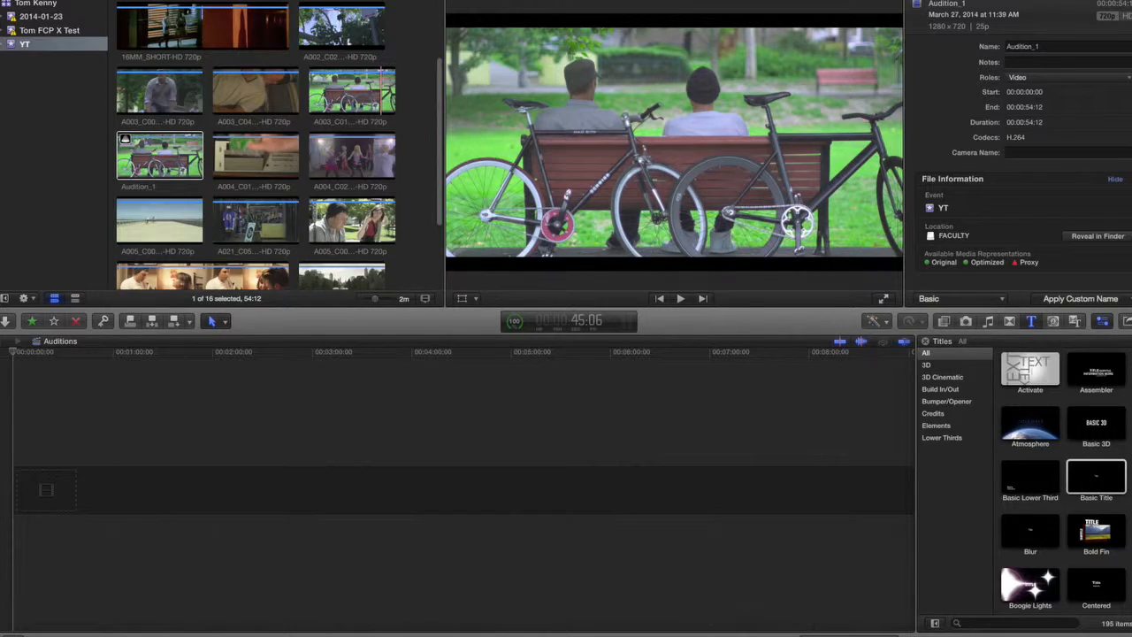
Open Audition_1, step through its alternative clips, and keep A003_C004_1207HM_P-HD 720p as the pick
{"action": "left_click", "coordinate": [163, 154]}
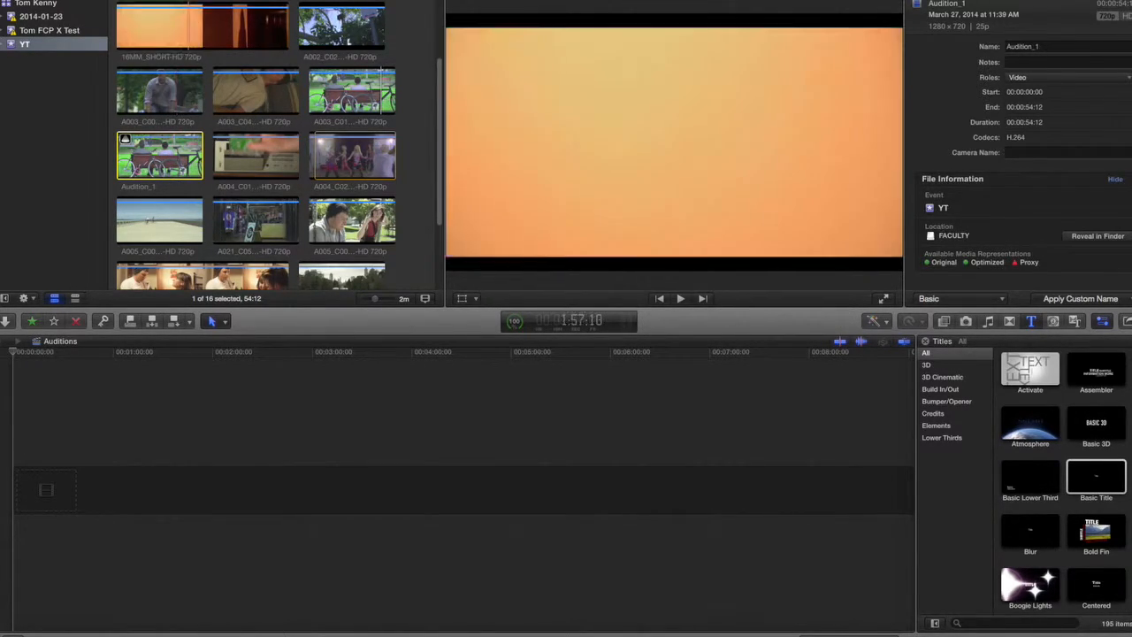
{"action": "right_click", "coordinate": [188, 152]}
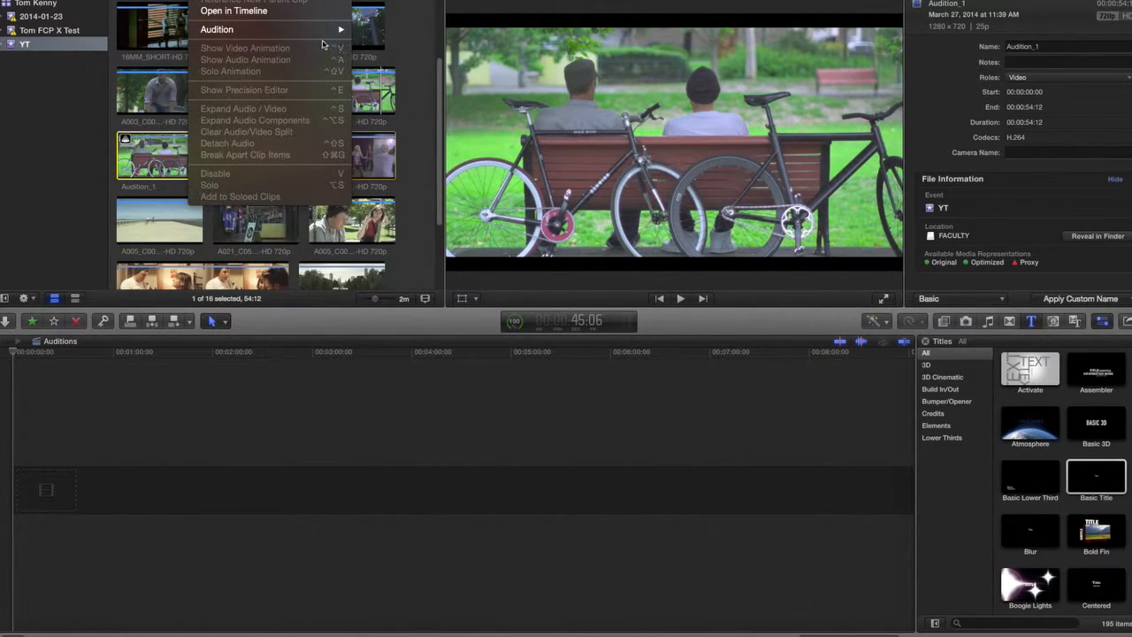
{"action": "mouse_move", "coordinate": [329, 33]}
{"action": "left_click", "coordinate": [407, 130]}
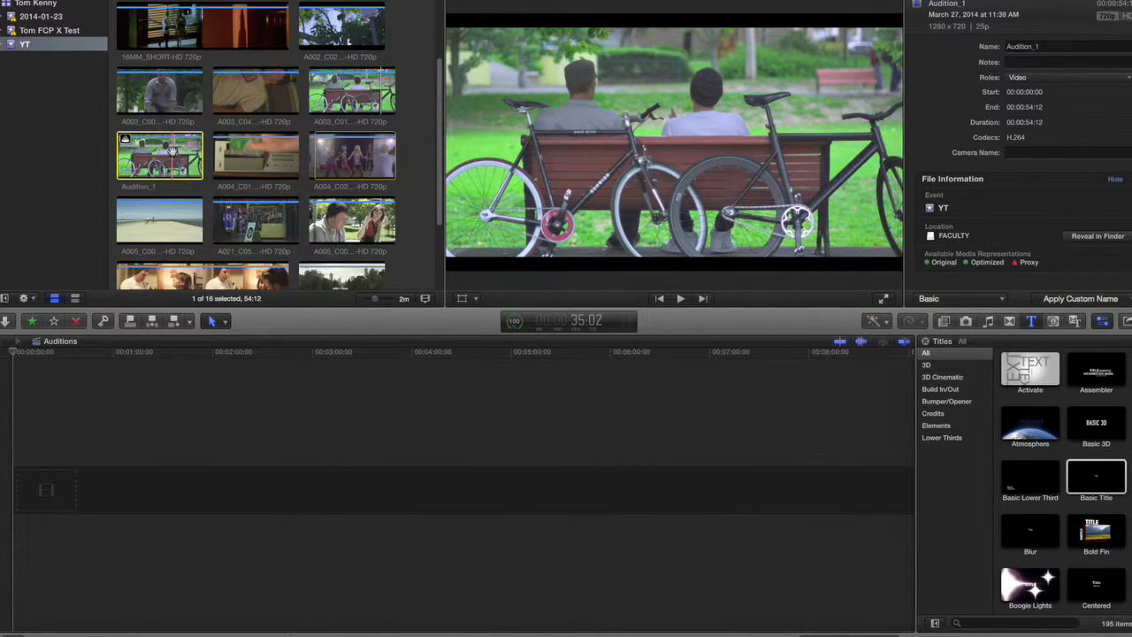
{"action": "key", "text": "y"}
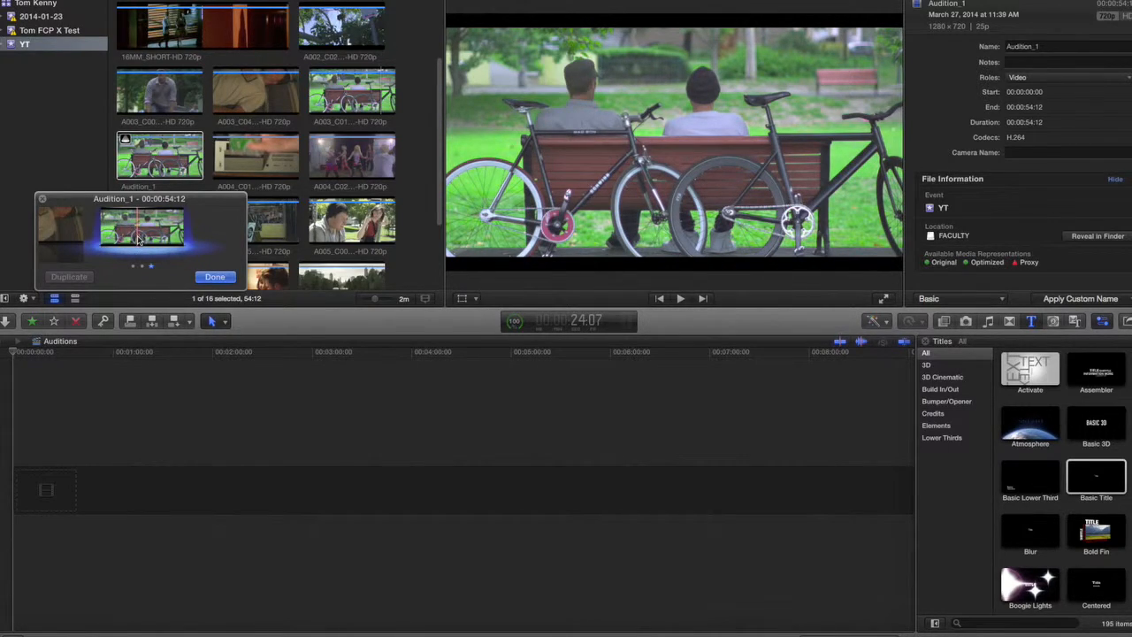
{"action": "key", "text": "Left"}
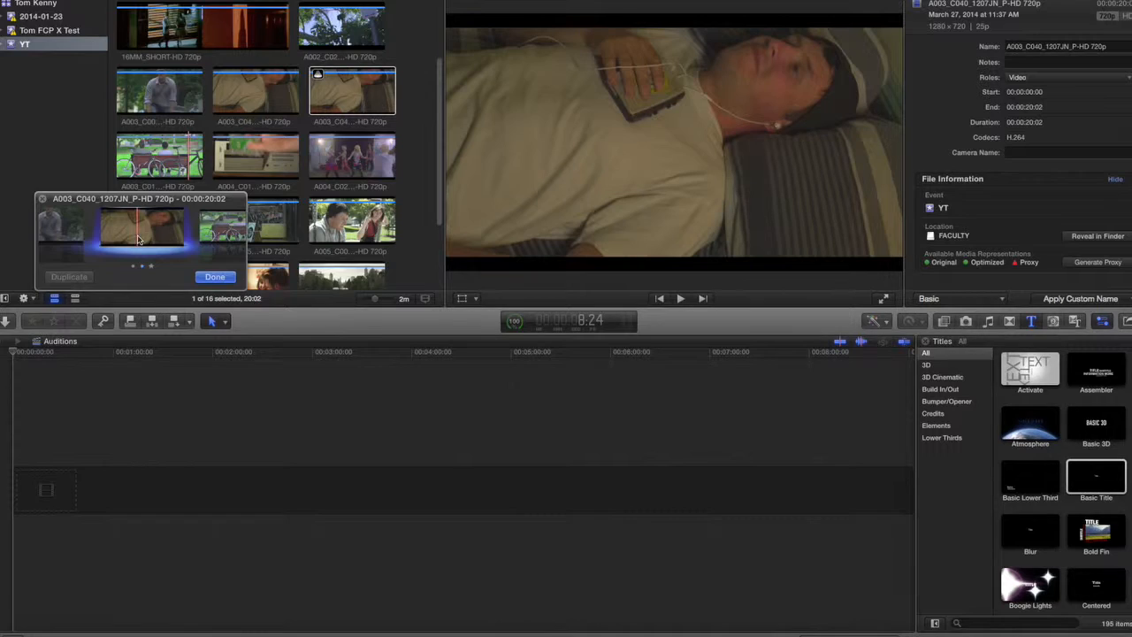
{"action": "key", "text": "Left"}
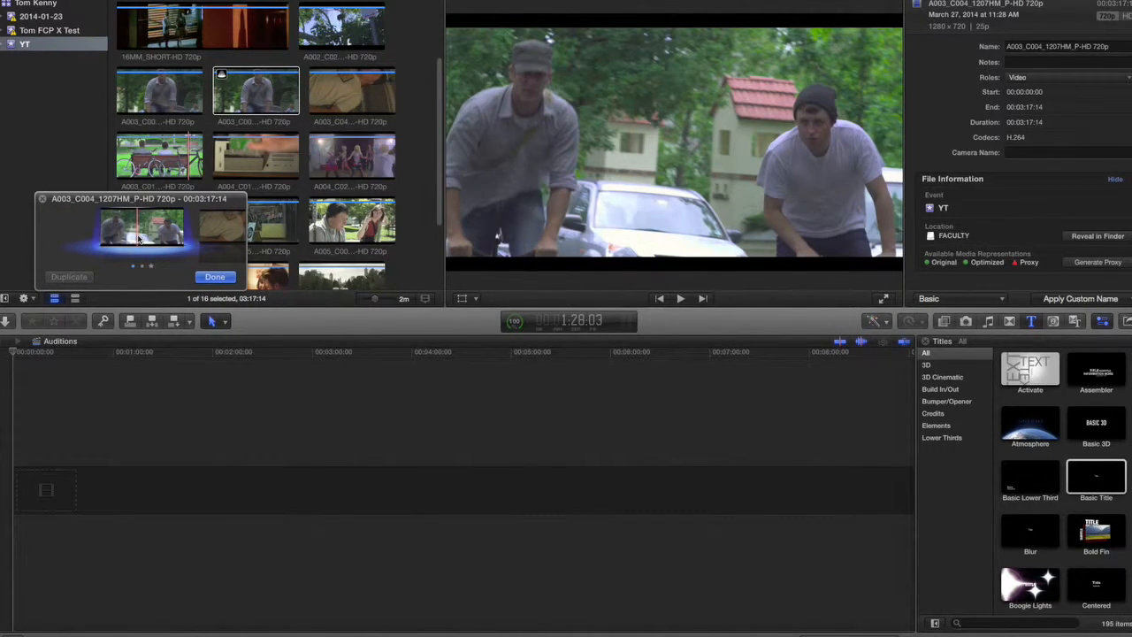
{"action": "key", "text": "Right"}
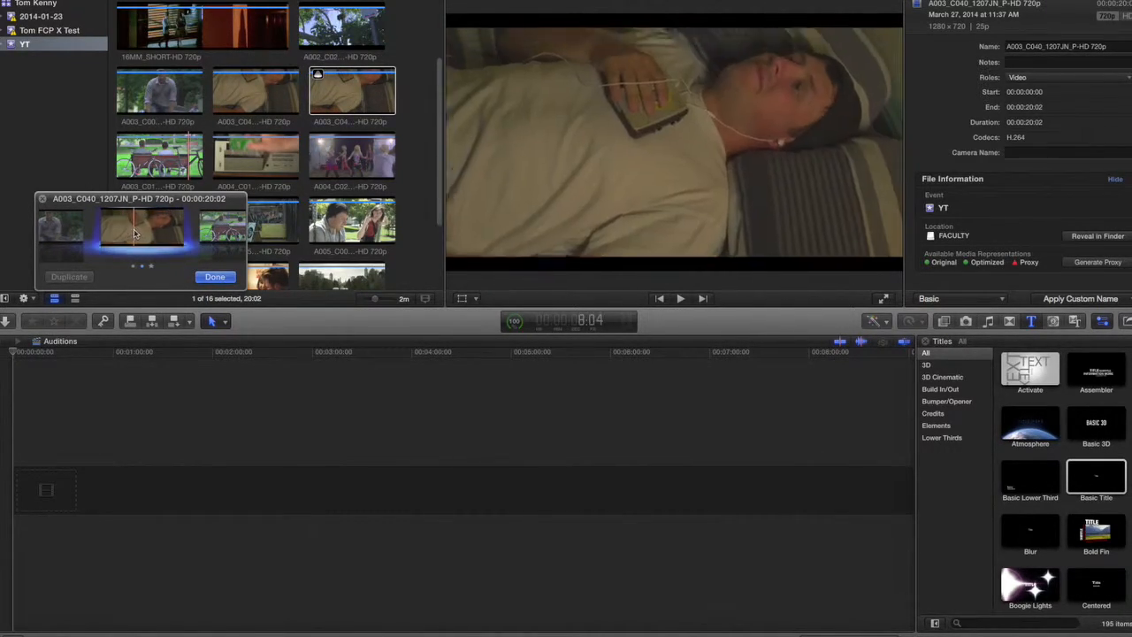
{"action": "key", "text": "Right"}
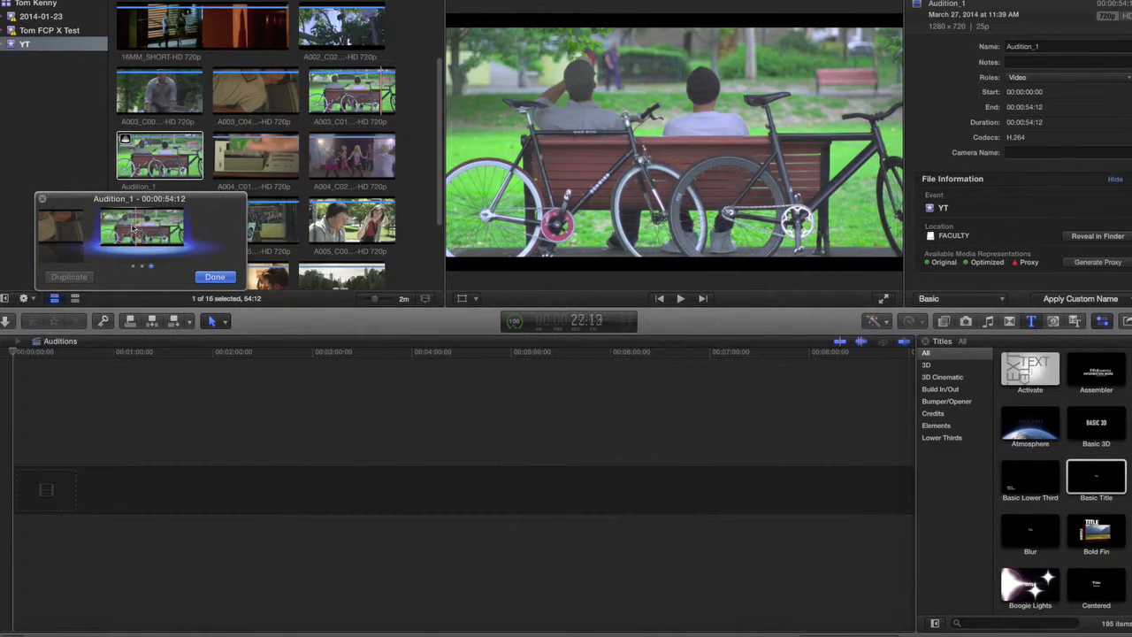
{"action": "key", "text": "Left"}
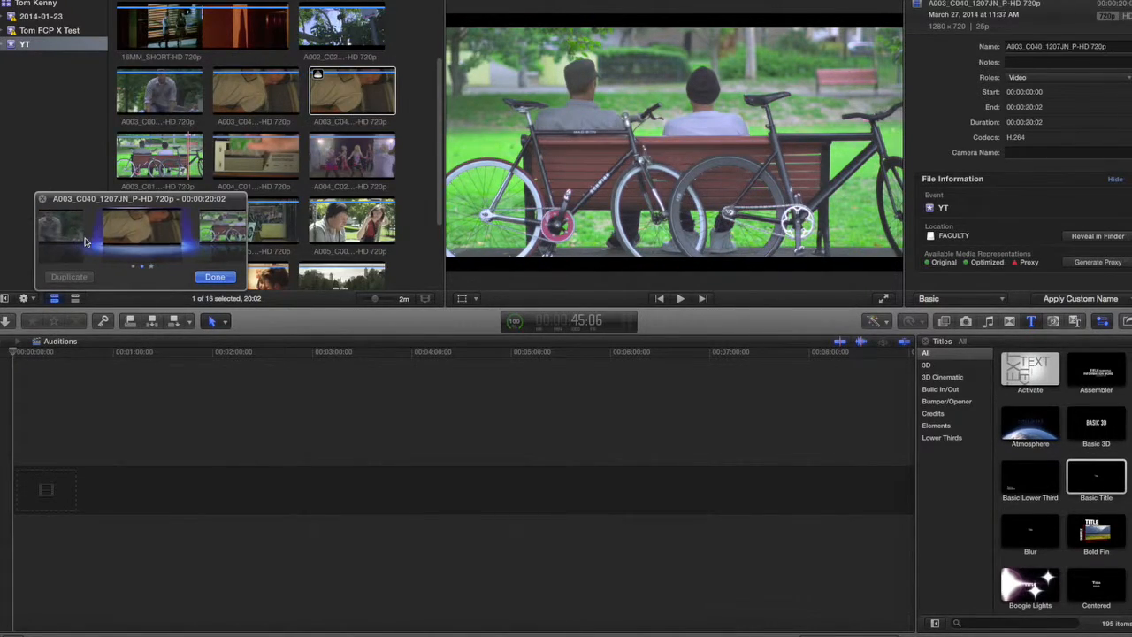
{"action": "key", "text": "Left"}
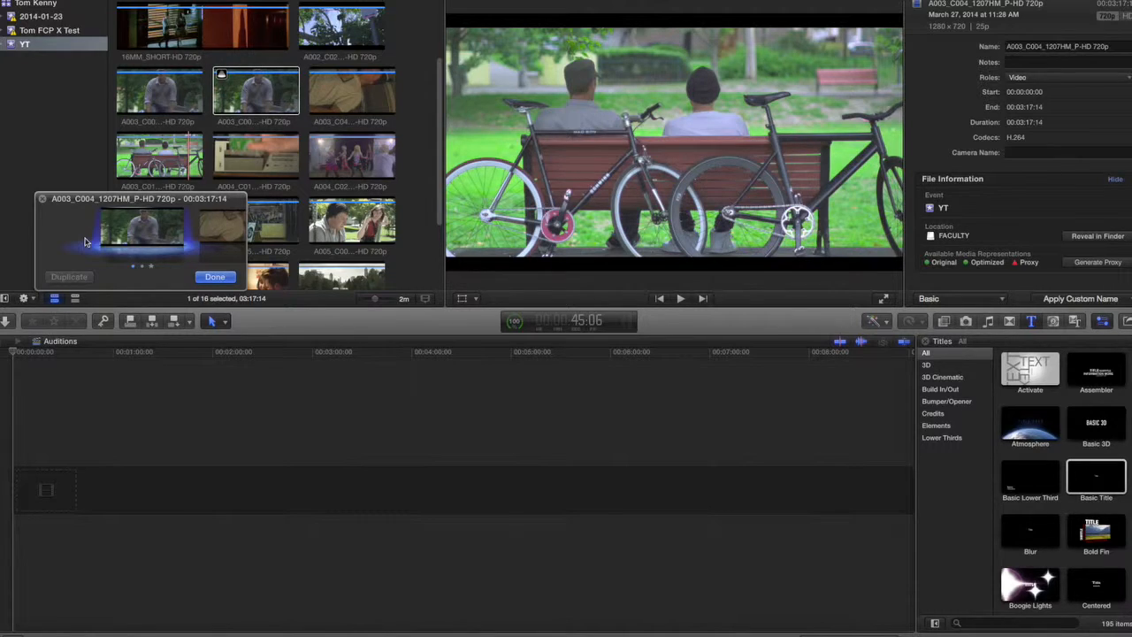
{"action": "left_click", "coordinate": [215, 278]}
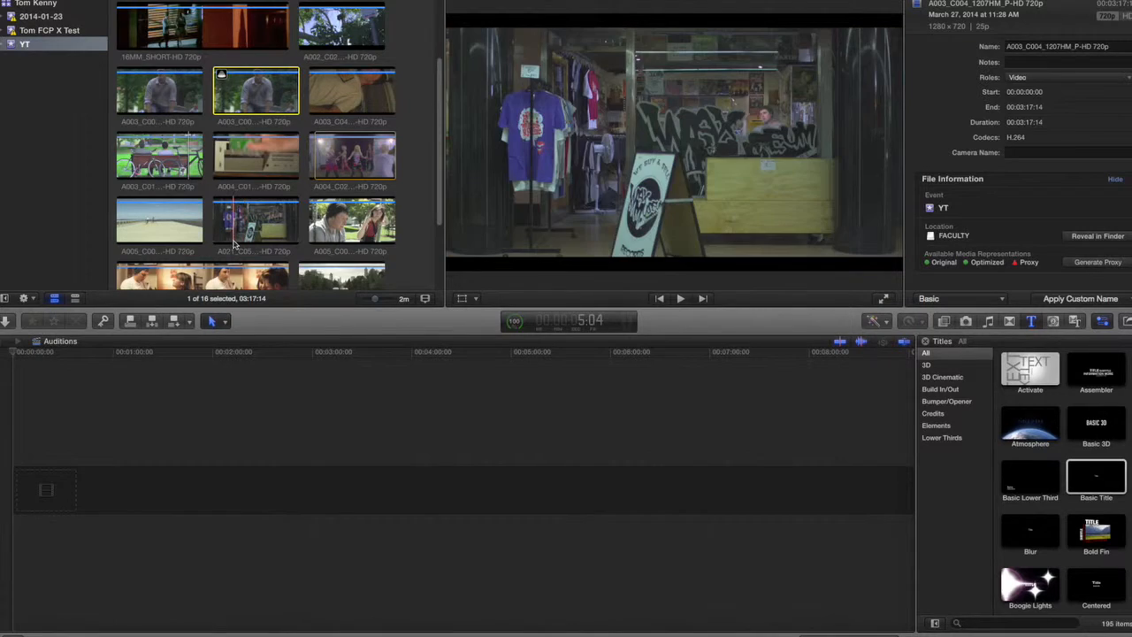
Append the audition clip to the Auditions timeline and move the playhead to about 1:20 within it
{"action": "key", "text": "e"}
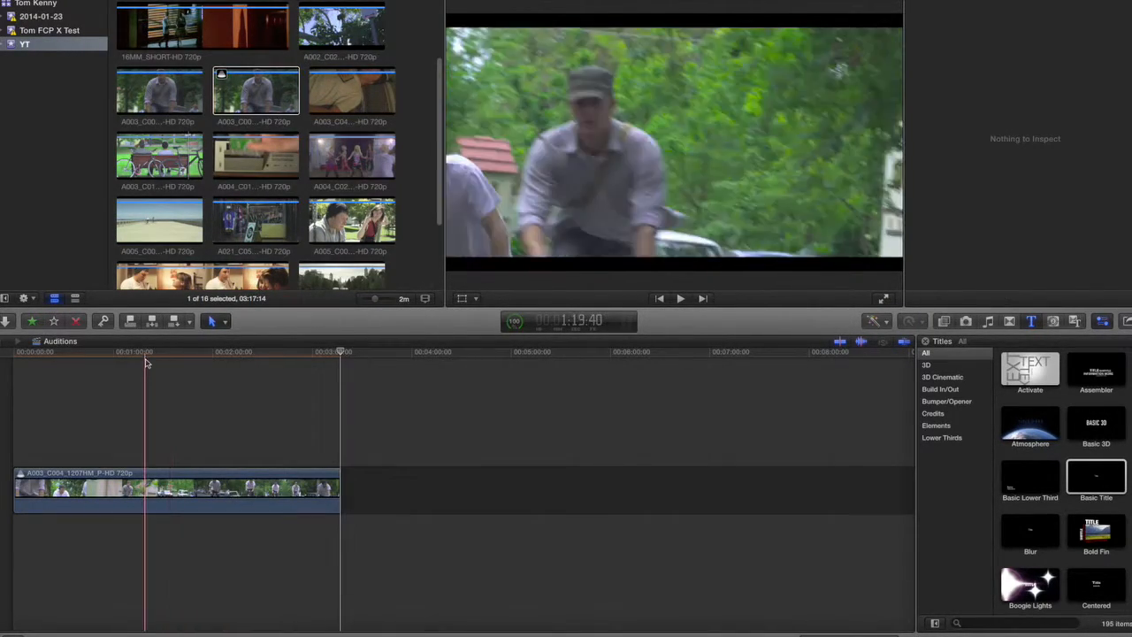
{"action": "left_click", "coordinate": [147, 353]}
{"action": "key", "text": "super+4"}
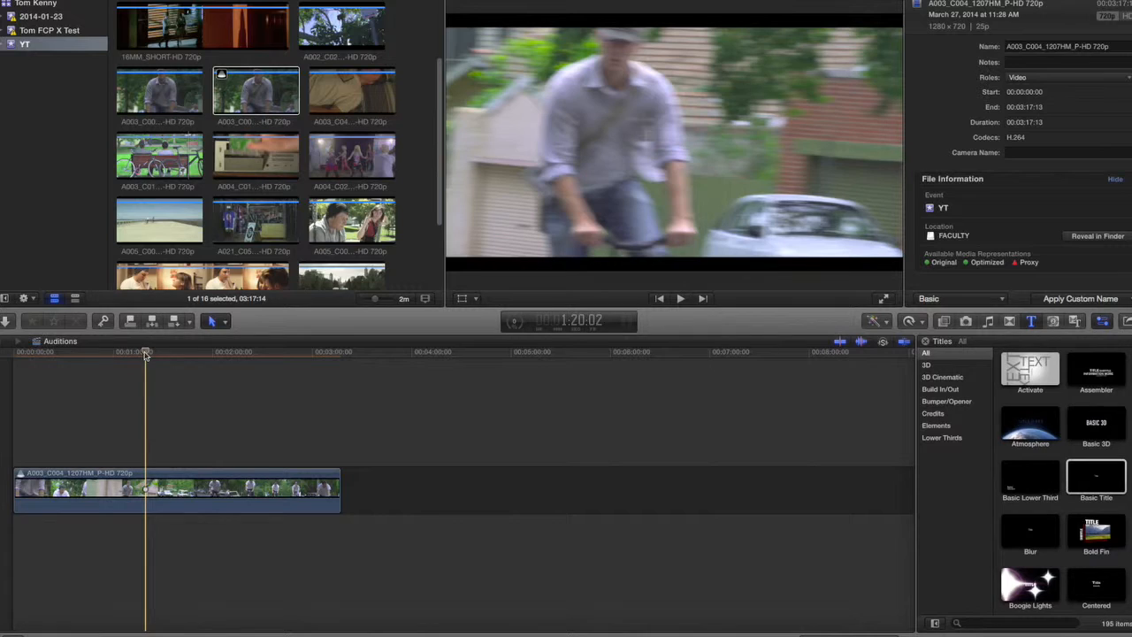
Switch the timeline audition to its next pick and bring the playhead back over the shorter clip, at about 8 seconds
{"action": "left_click", "coordinate": [157, 491]}
{"action": "right_click", "coordinate": [220, 102]}
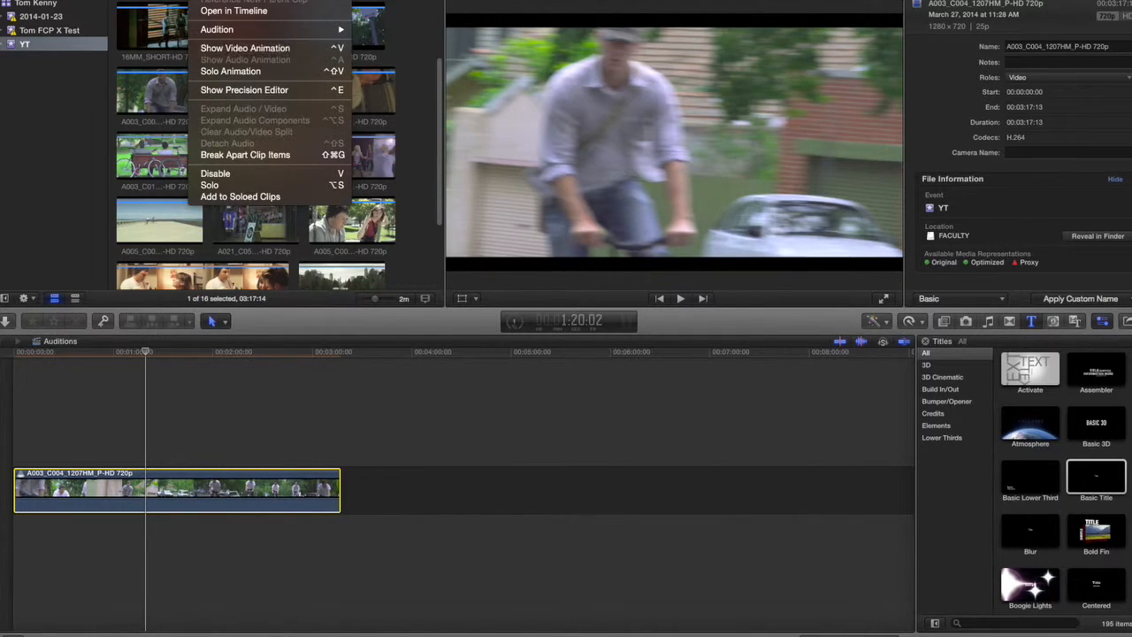
{"action": "mouse_move", "coordinate": [223, 30]}
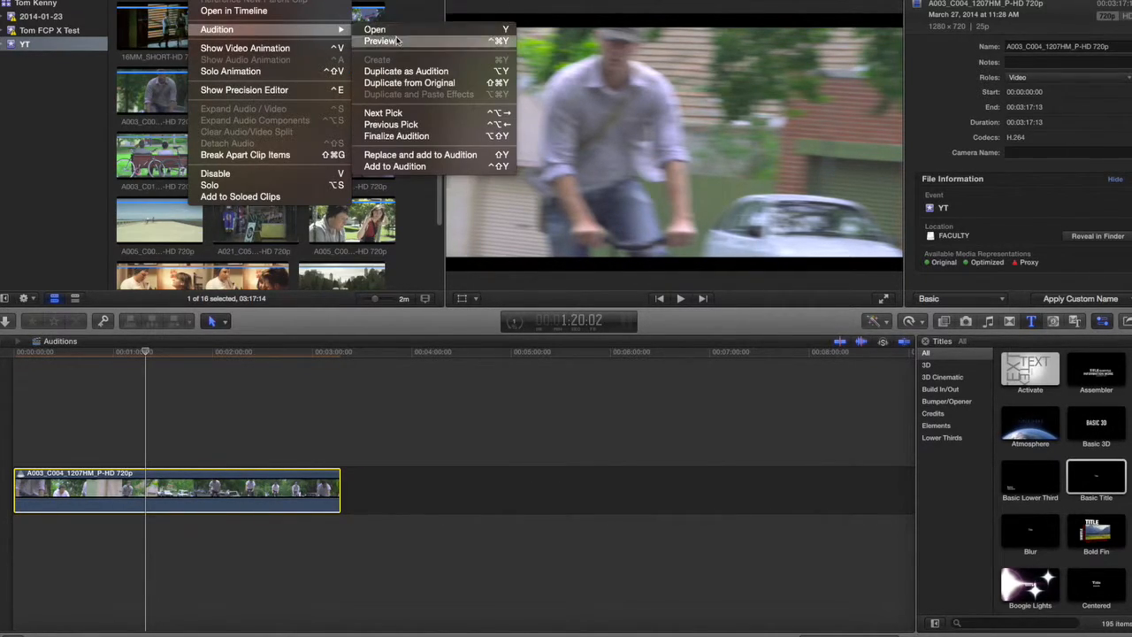
{"action": "left_click", "coordinate": [385, 115]}
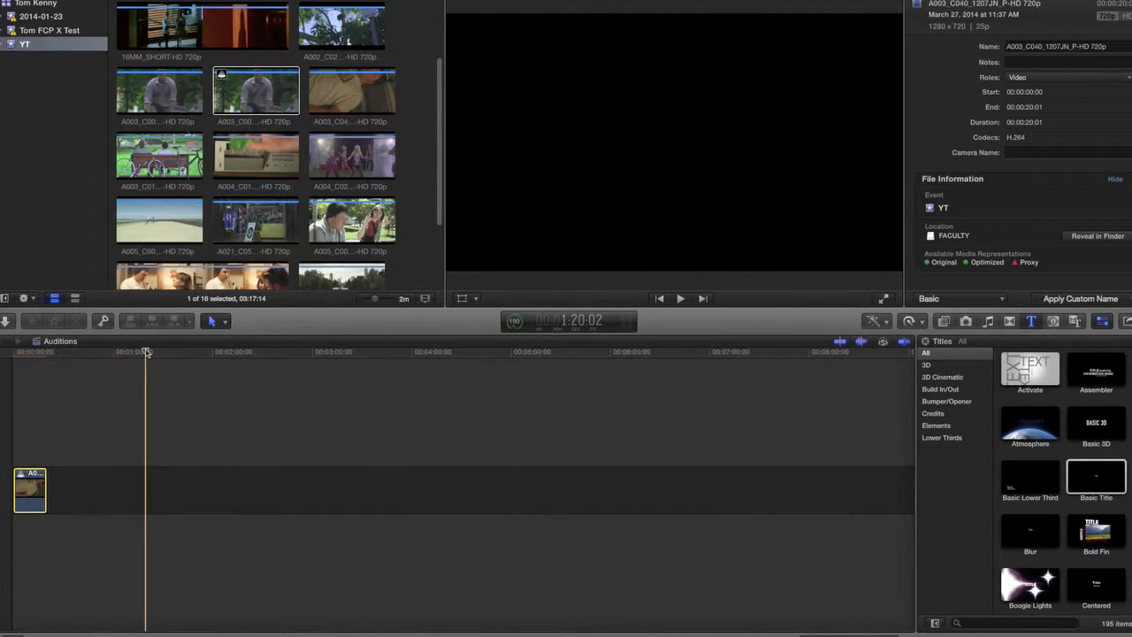
{"action": "left_click_drag", "start_coordinate": [147, 354], "coordinate": [32, 376]}
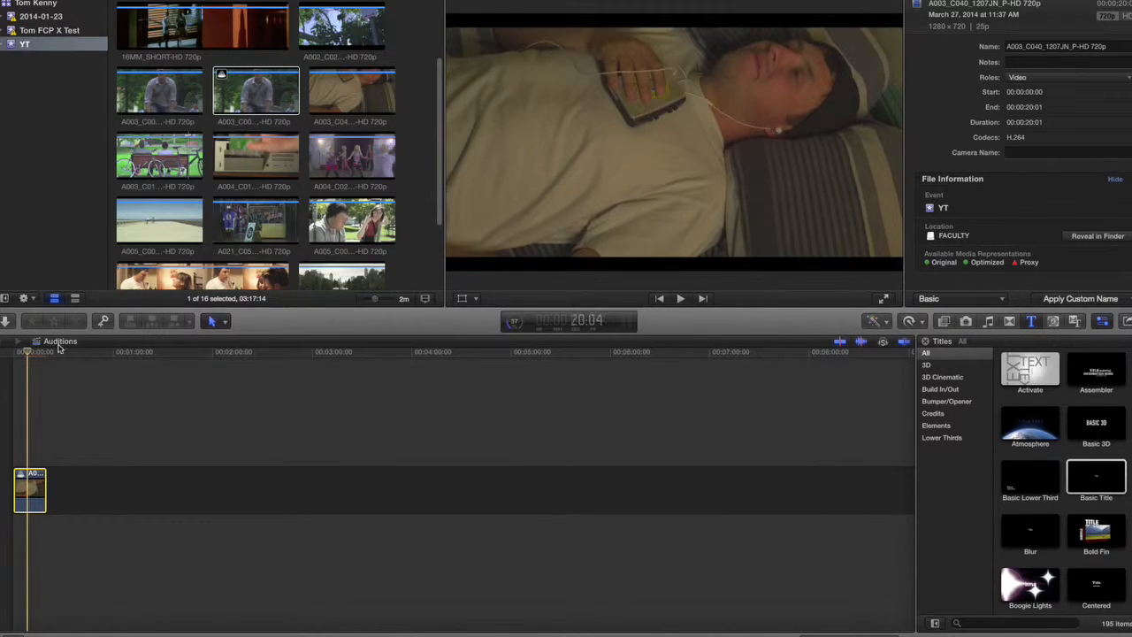
Place A005_C006_12092W_H-HD 720p after the timeline audition and add A004_C027_1208VK_P-HD 720p to it as an audition alternative
{"action": "left_click", "coordinate": [353, 219]}
{"action": "left_click_drag", "start_coordinate": [353, 218], "coordinate": [139, 486]}
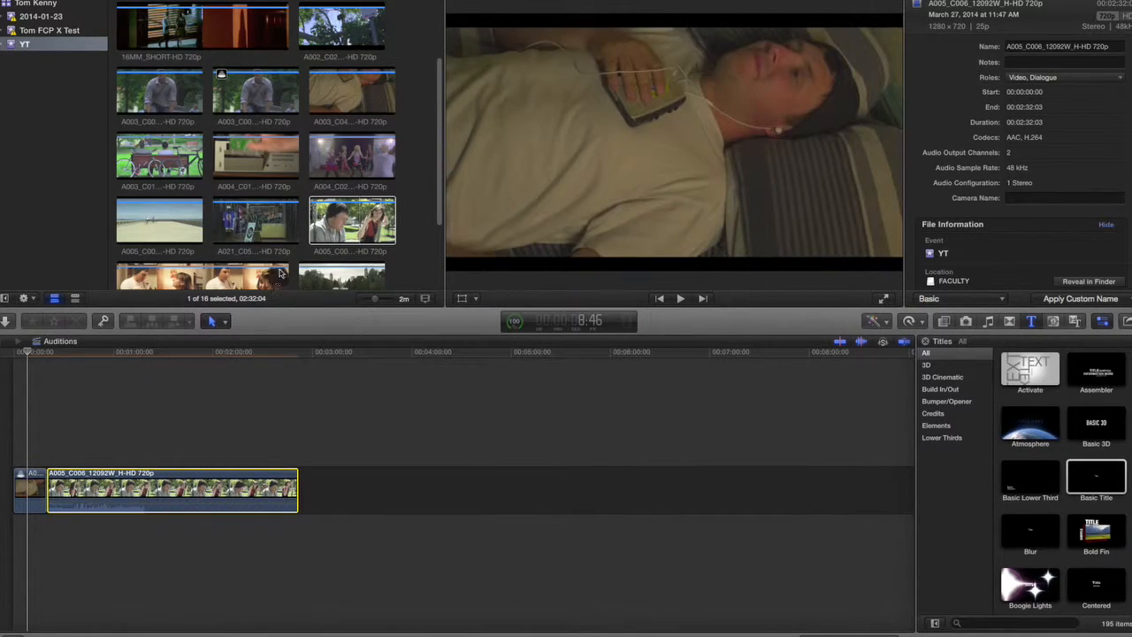
{"action": "left_click", "coordinate": [344, 154]}
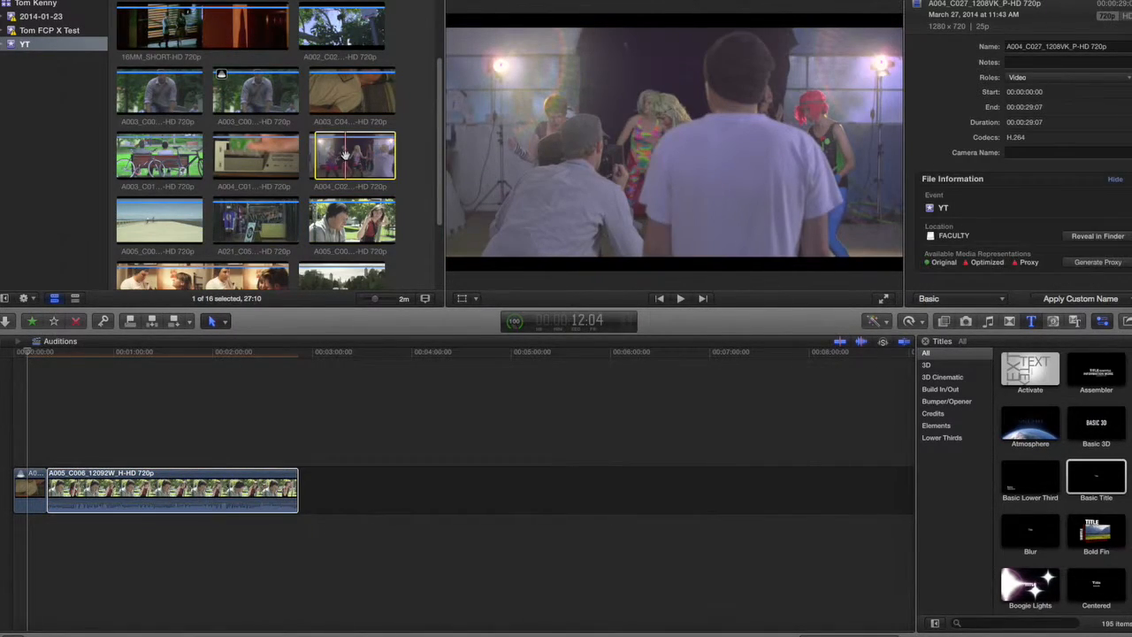
{"action": "left_click_drag", "start_coordinate": [346, 158], "coordinate": [195, 482]}
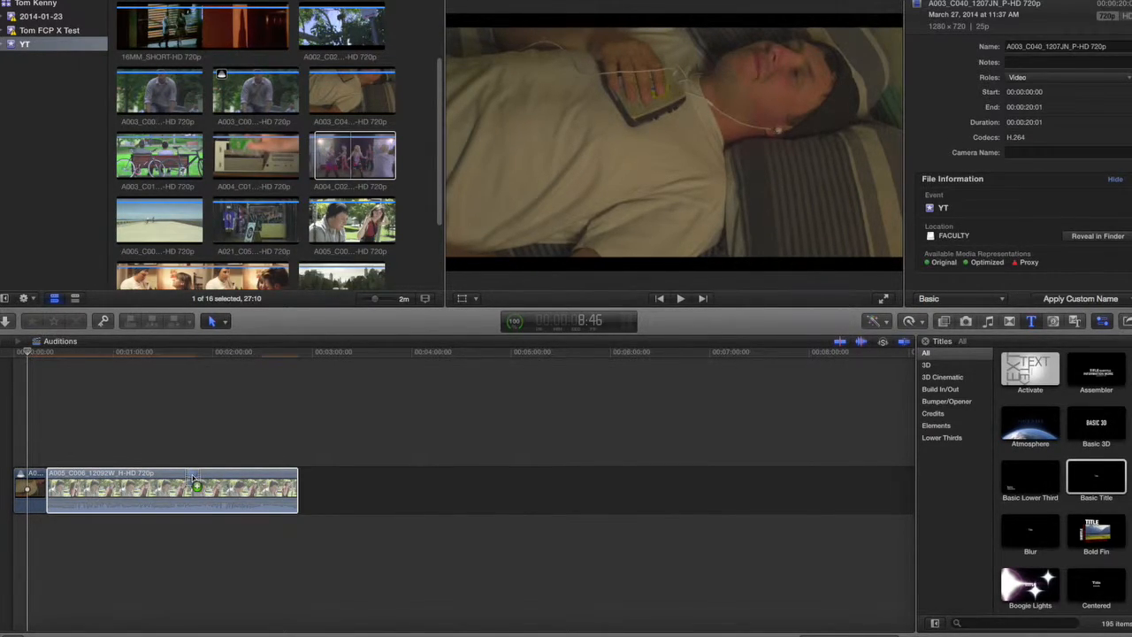
{"action": "left_click_drag", "start_coordinate": [192, 474], "coordinate": [192, 474]}
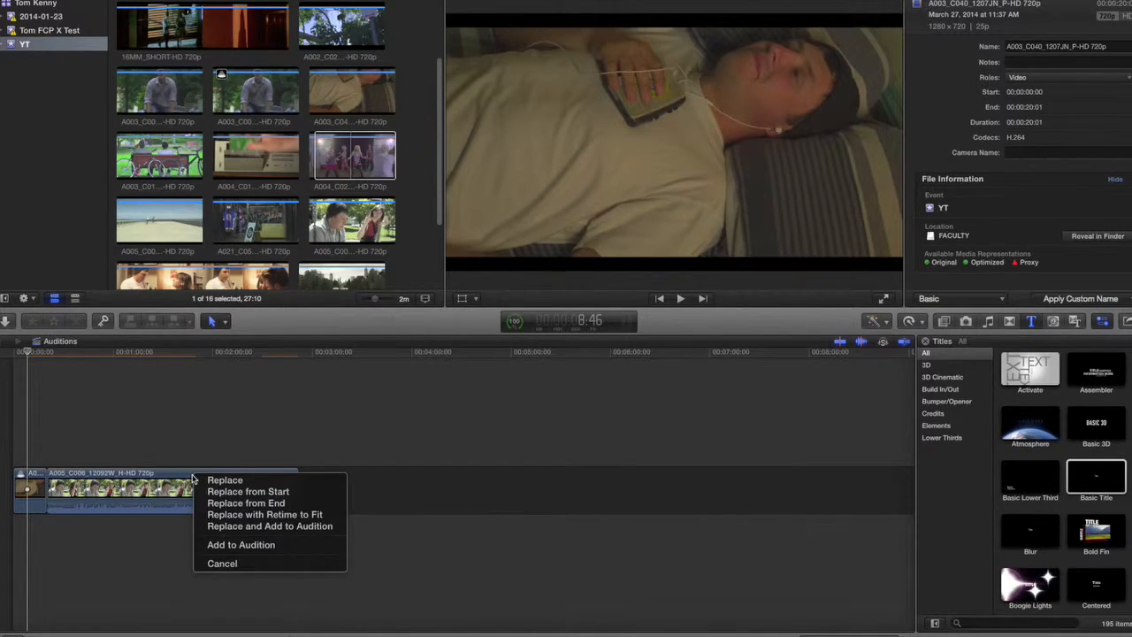
{"action": "left_click", "coordinate": [241, 545]}
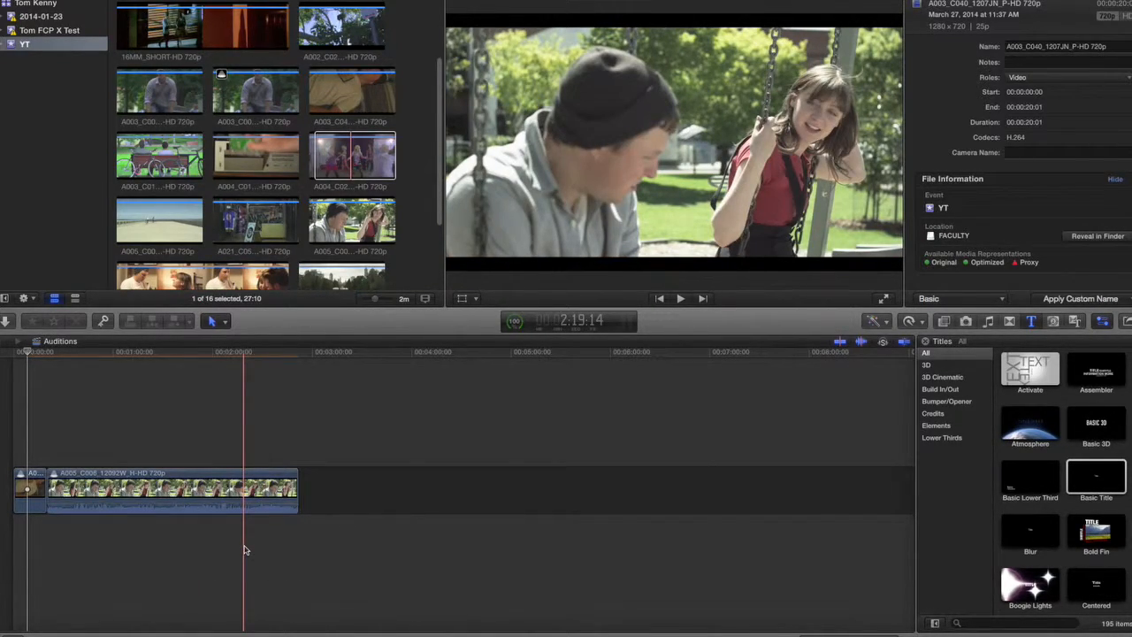
Open the second timeline clip's audition, switch its pick to A004_C027_1208VK_P-HD 720p, and return to A005_C006_12092W_H-HD 720p
{"action": "left_click", "coordinate": [225, 486]}
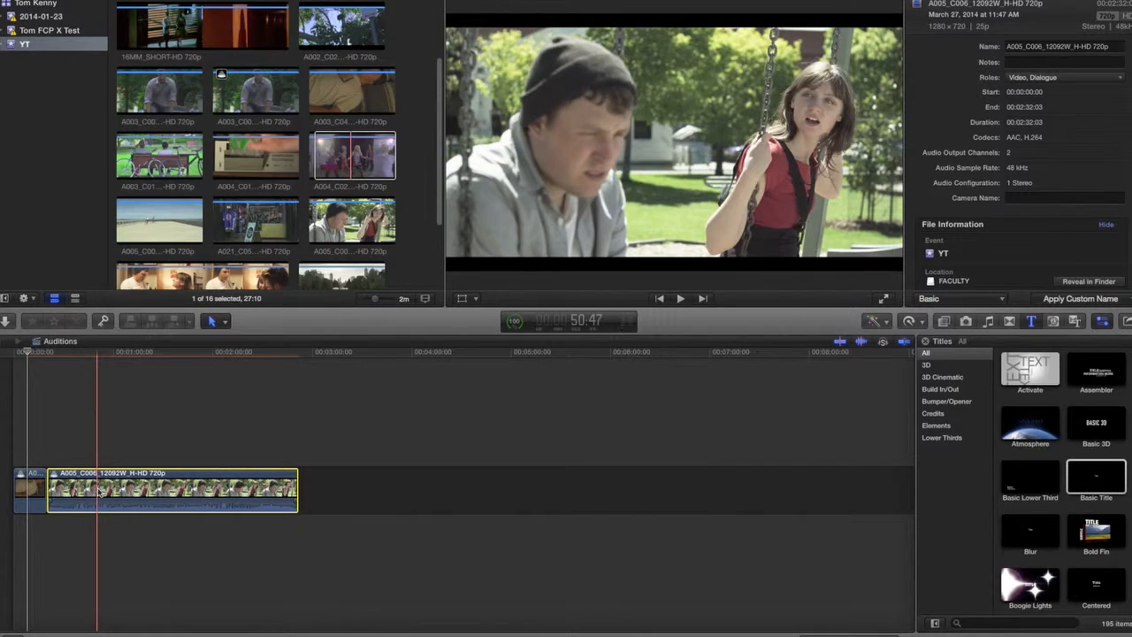
{"action": "key", "text": "y"}
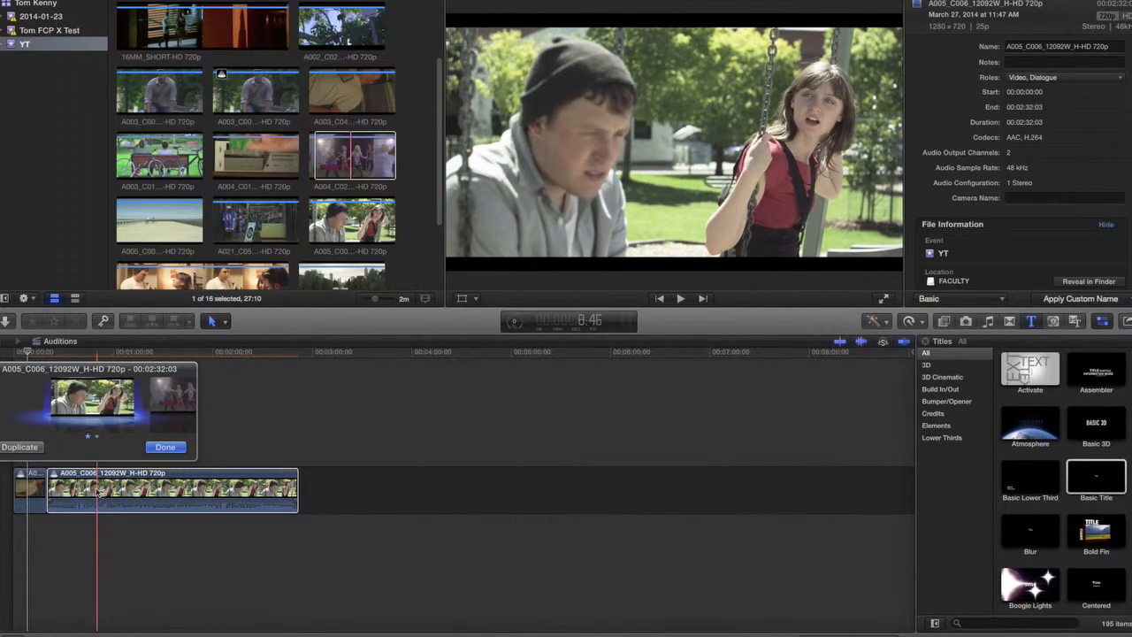
{"action": "left_click", "coordinate": [167, 389]}
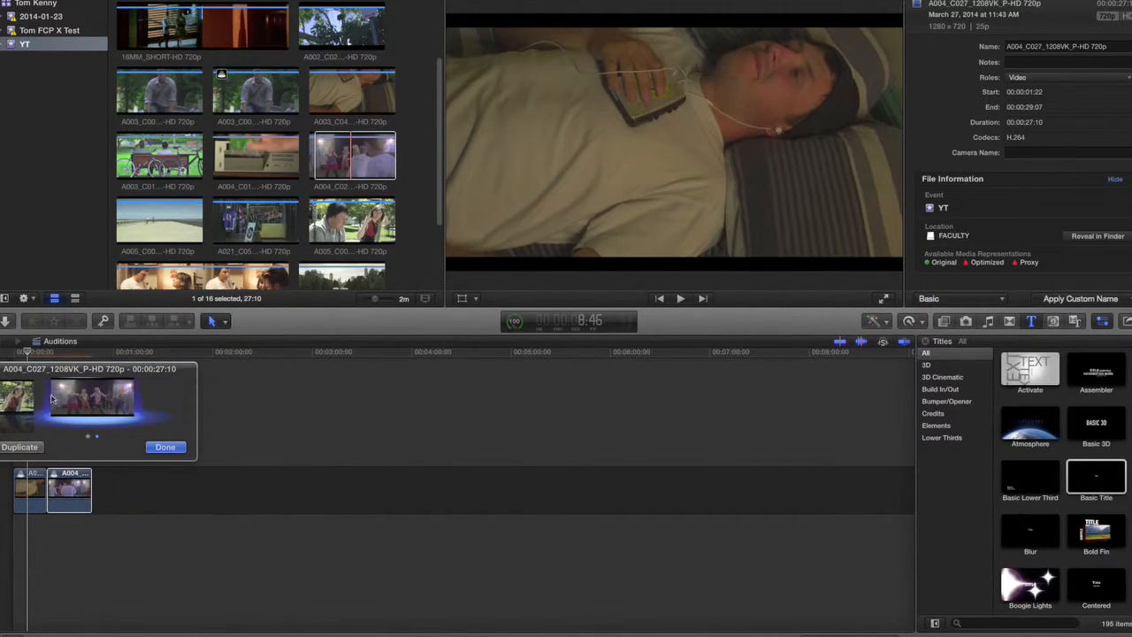
{"action": "key", "text": "Right"}
{"action": "left_click", "coordinate": [19, 402]}
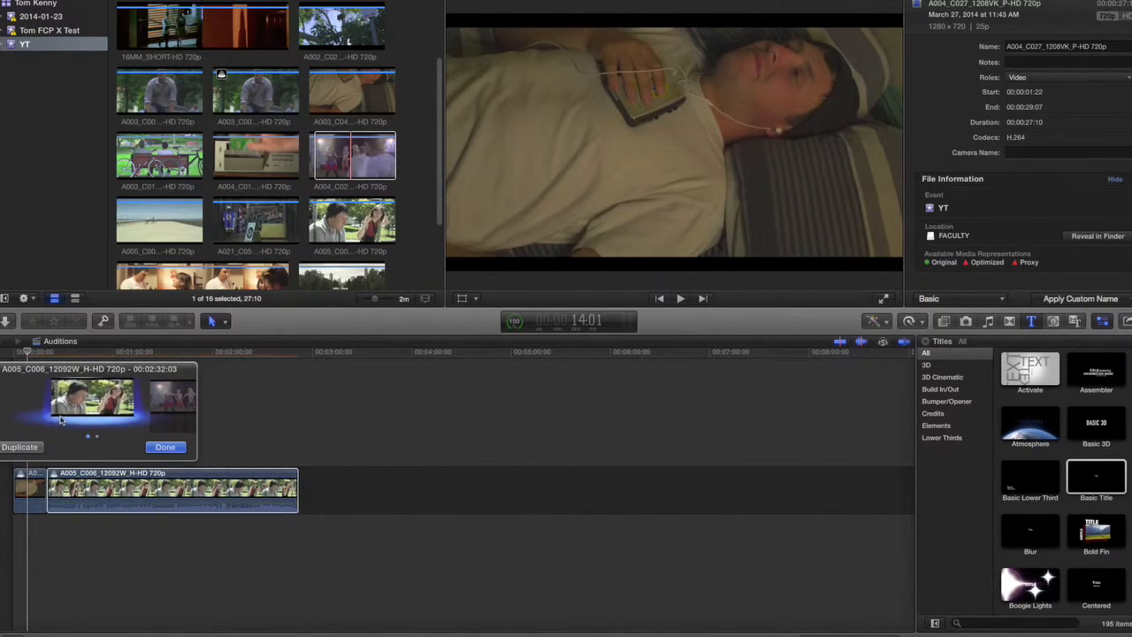
Switch the second timeline clip's audition pick to A004_C027_1208VK_P-HD 720p and close the audition
{"action": "left_click", "coordinate": [167, 414]}
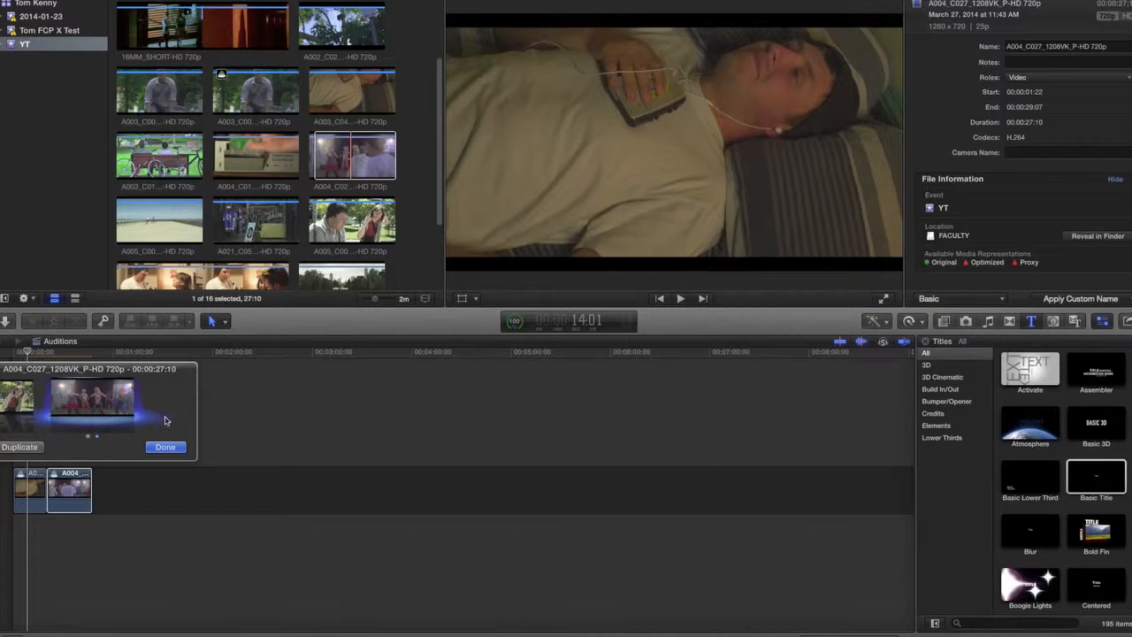
{"action": "left_click", "coordinate": [160, 447]}
{"action": "left_click", "coordinate": [156, 455]}
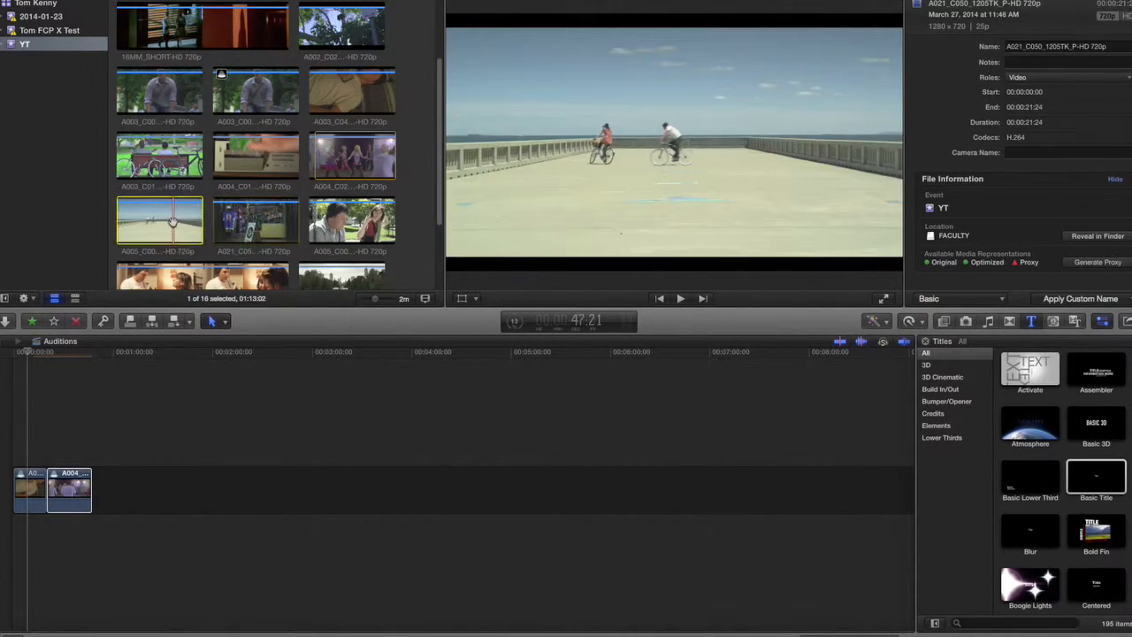
Replace the second timeline clip with A005_C001_1209BP_H-HD 720p using Replace and Add to Audition
{"action": "left_click", "coordinate": [172, 223]}
{"action": "left_click_drag", "start_coordinate": [131, 269], "coordinate": [67, 487]}
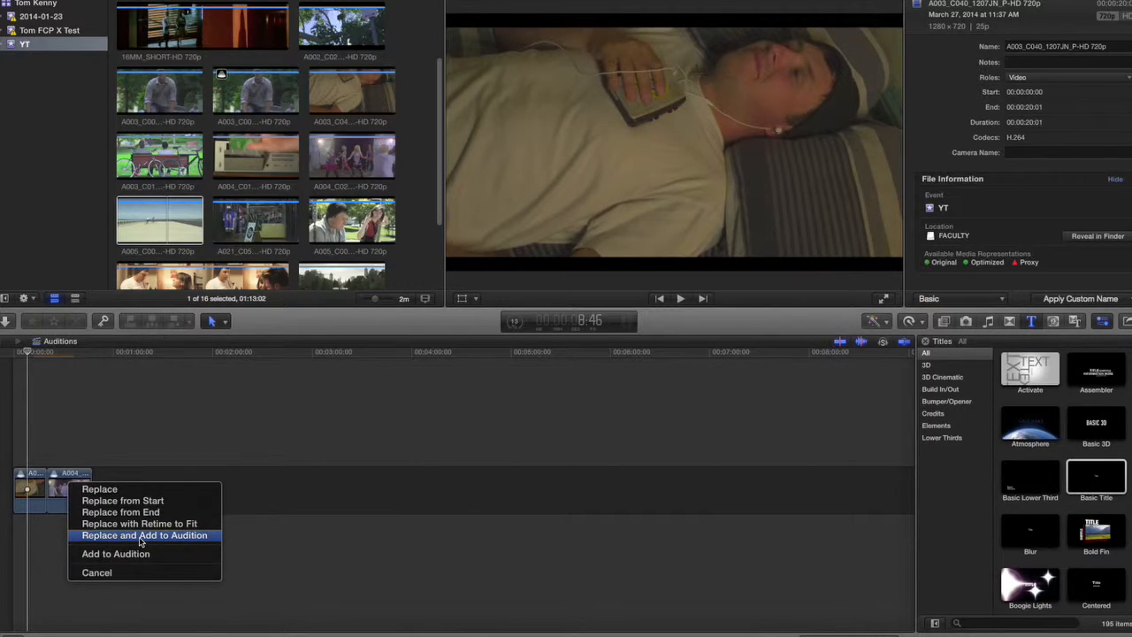
{"action": "left_click", "coordinate": [140, 536]}
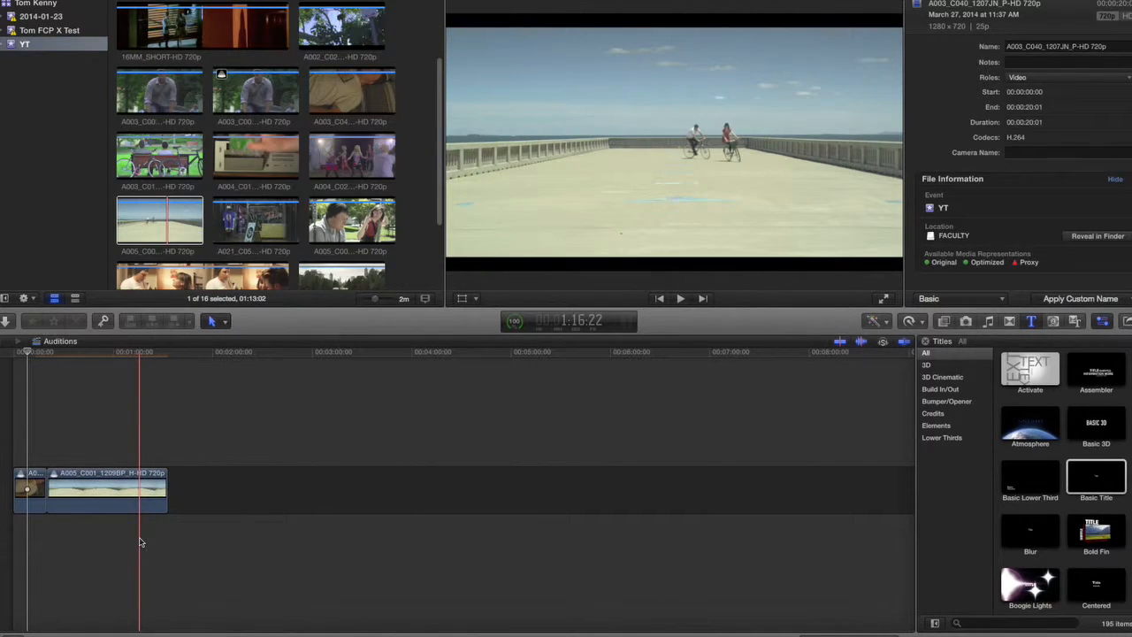
Open the second clip's audition, step through its alternatives to A005_C006_12092W_H-HD 720p, and return to A005_C001_1209BP_H-HD 720p
{"action": "left_click", "coordinate": [124, 491]}
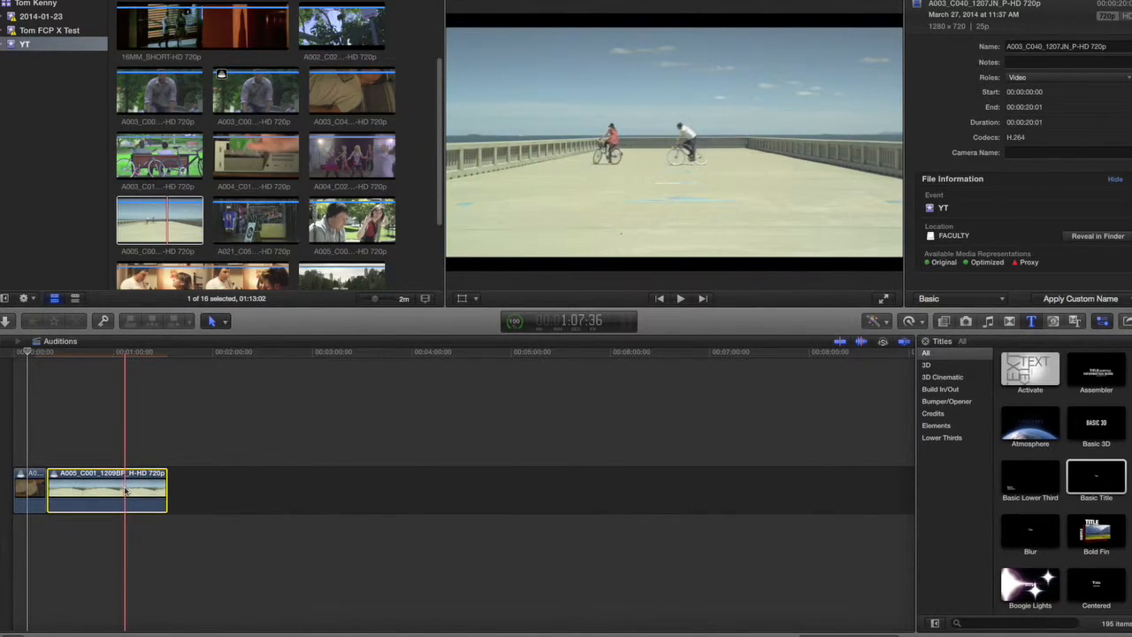
{"action": "key", "text": "y"}
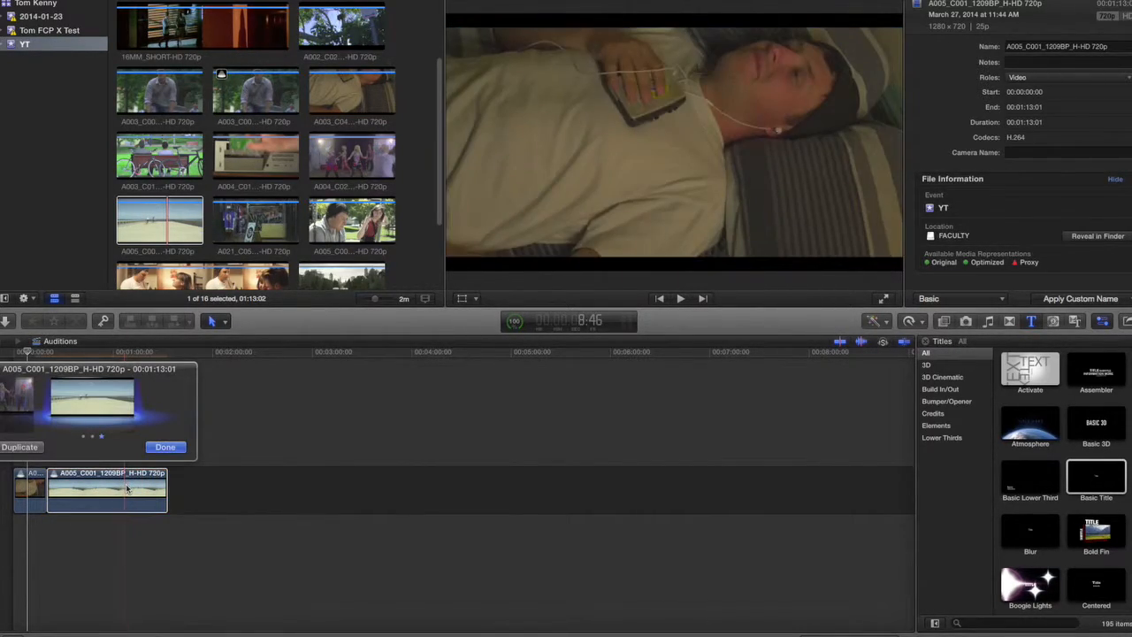
{"action": "left_click", "coordinate": [24, 405]}
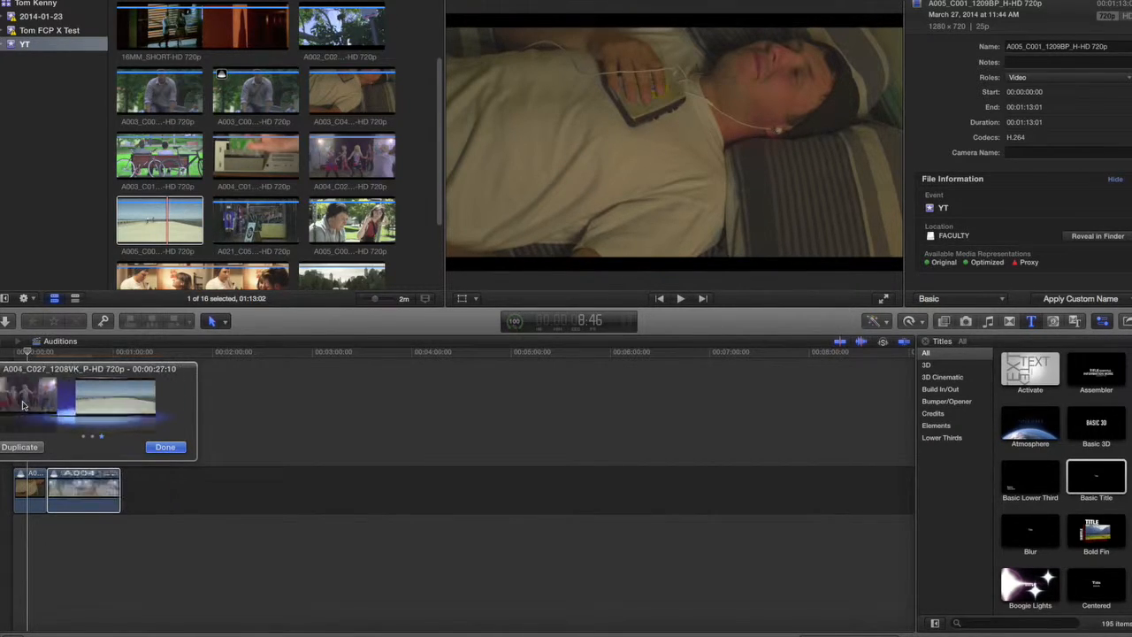
{"action": "left_click", "coordinate": [6, 396]}
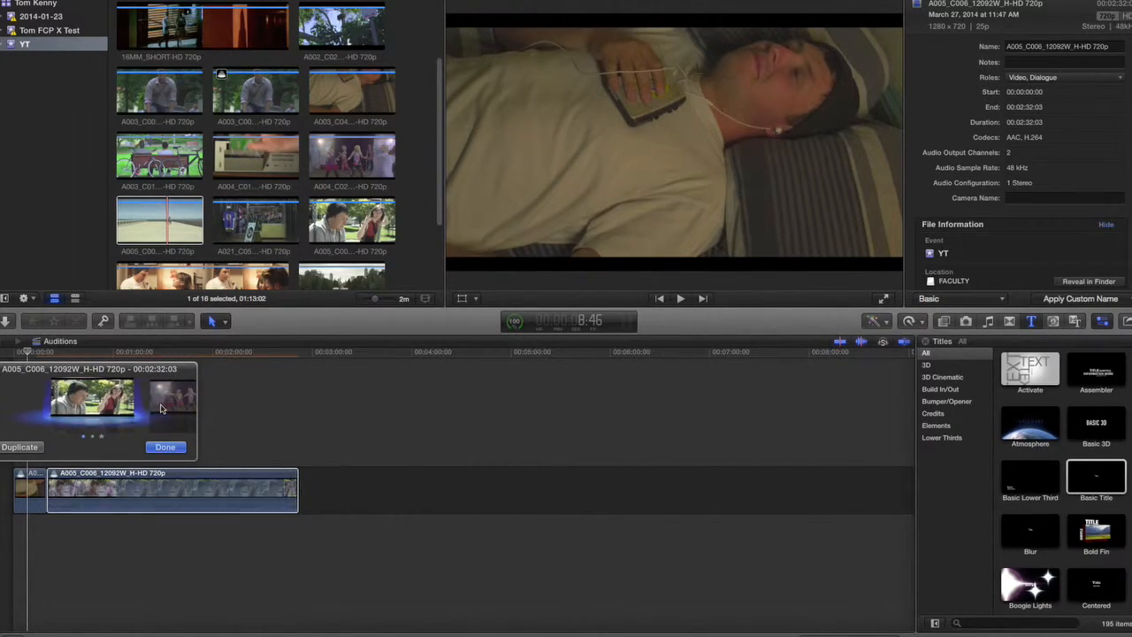
{"action": "left_click", "coordinate": [161, 408]}
{"action": "left_click", "coordinate": [164, 448]}
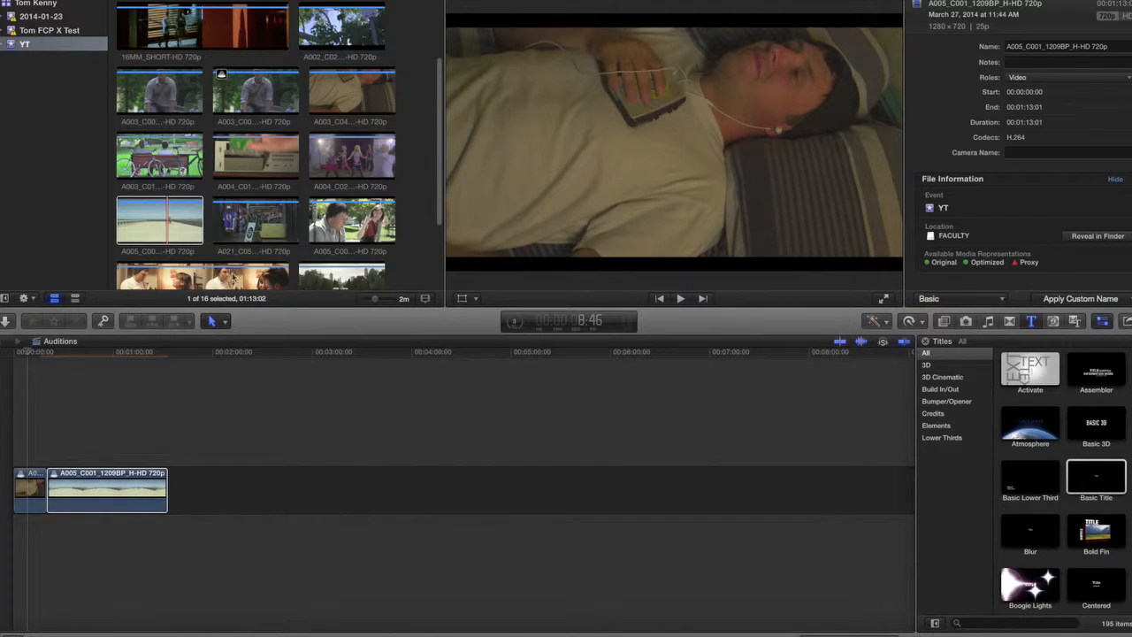
Select A006_C017_1211M0_H-HD 720p and A006_C015_1211BM_P-HD 720p together in the browser
{"action": "scroll", "coordinate": [364, 262], "scroll_direction": "down", "scroll_amount": 3}
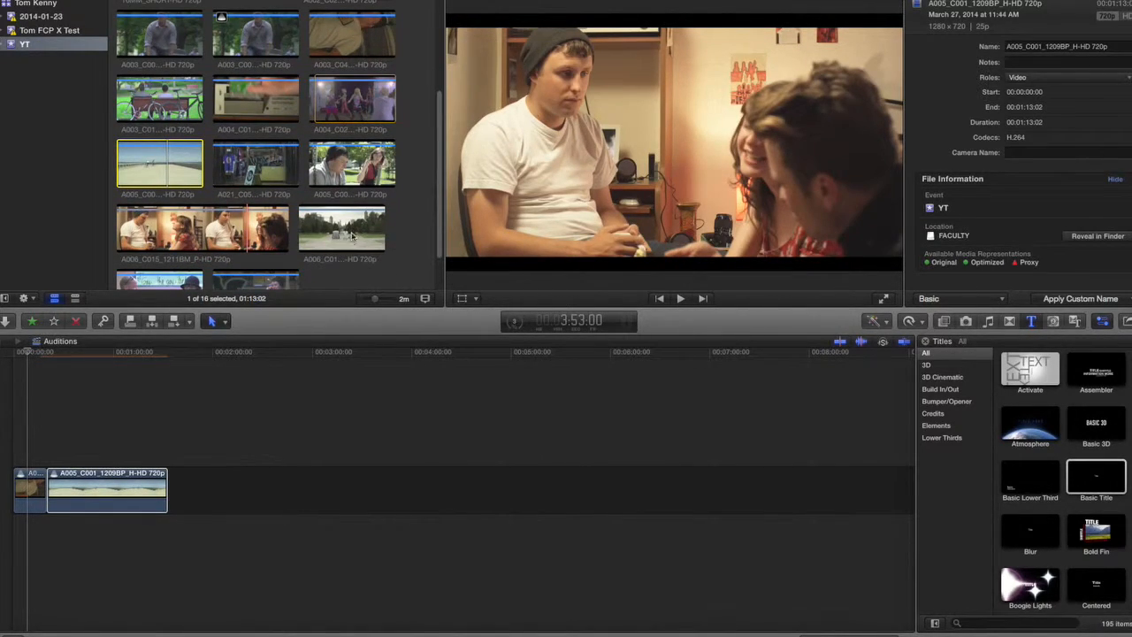
{"action": "left_click", "coordinate": [352, 237]}
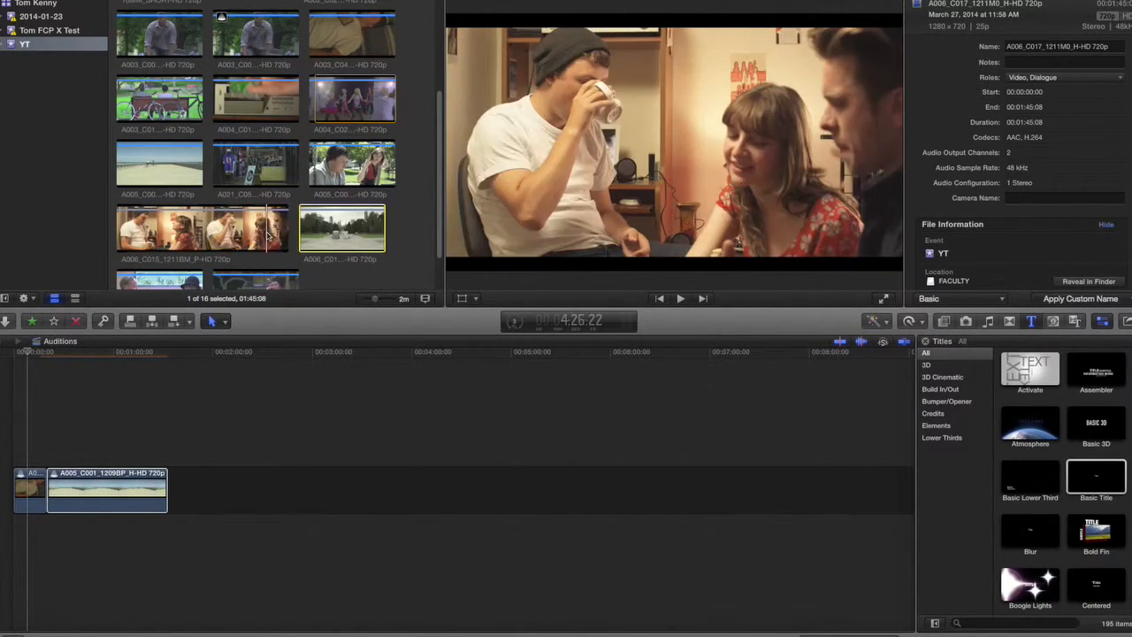
{"action": "left_click", "coordinate": [264, 235], "text": "super"}
{"action": "left_click_drag", "start_coordinate": [255, 234], "coordinate": [201, 247]}
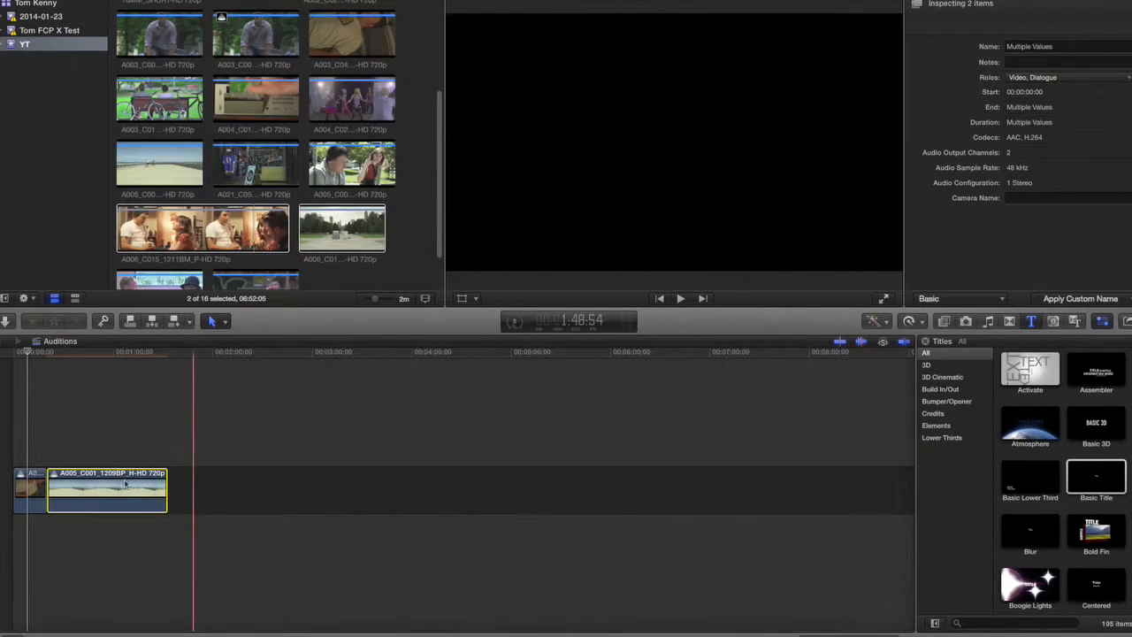
Remove A005_C001_1209BP_H-HD 720p from the second clip's audition and set its pick to A005_C006_12092W_H-HD 720p
{"action": "left_click", "coordinate": [132, 495]}
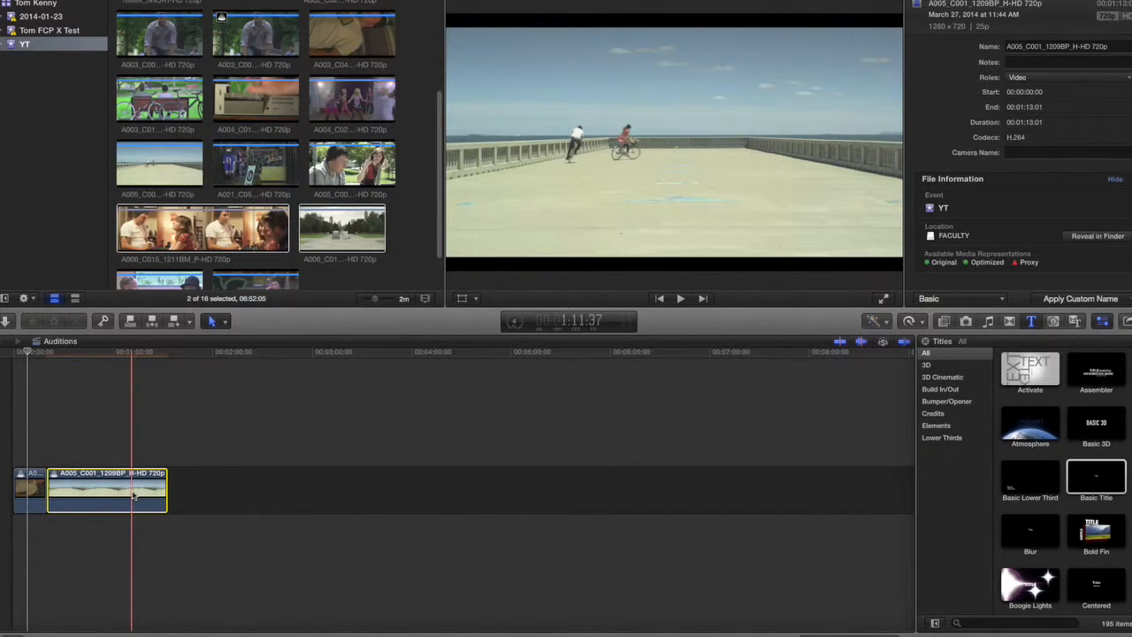
{"action": "key", "text": "y"}
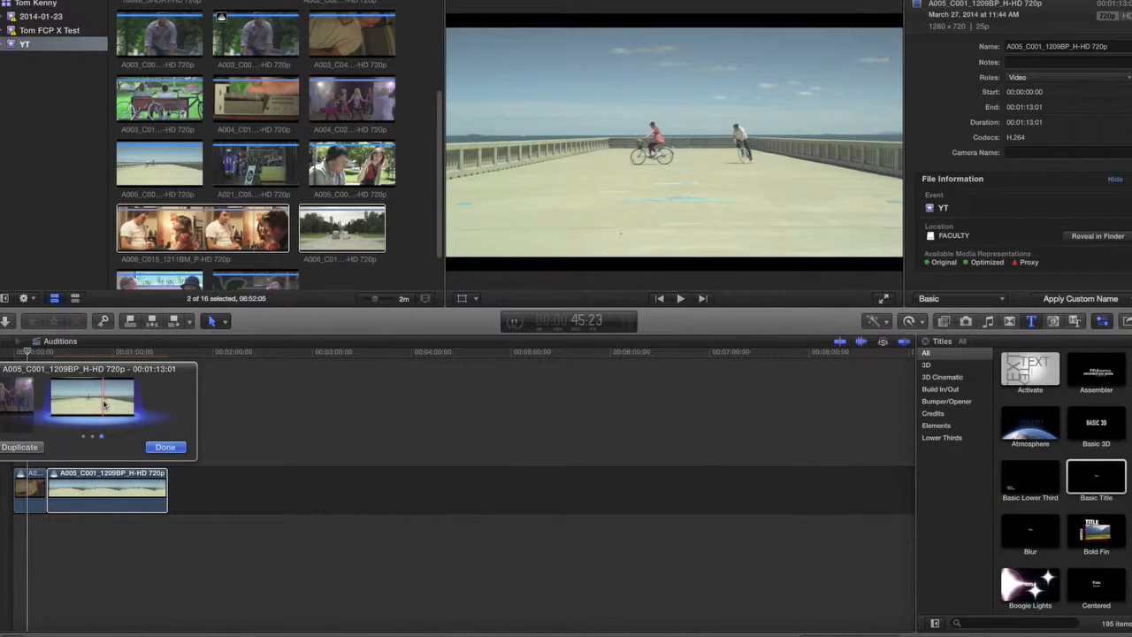
{"action": "key", "text": "Left"}
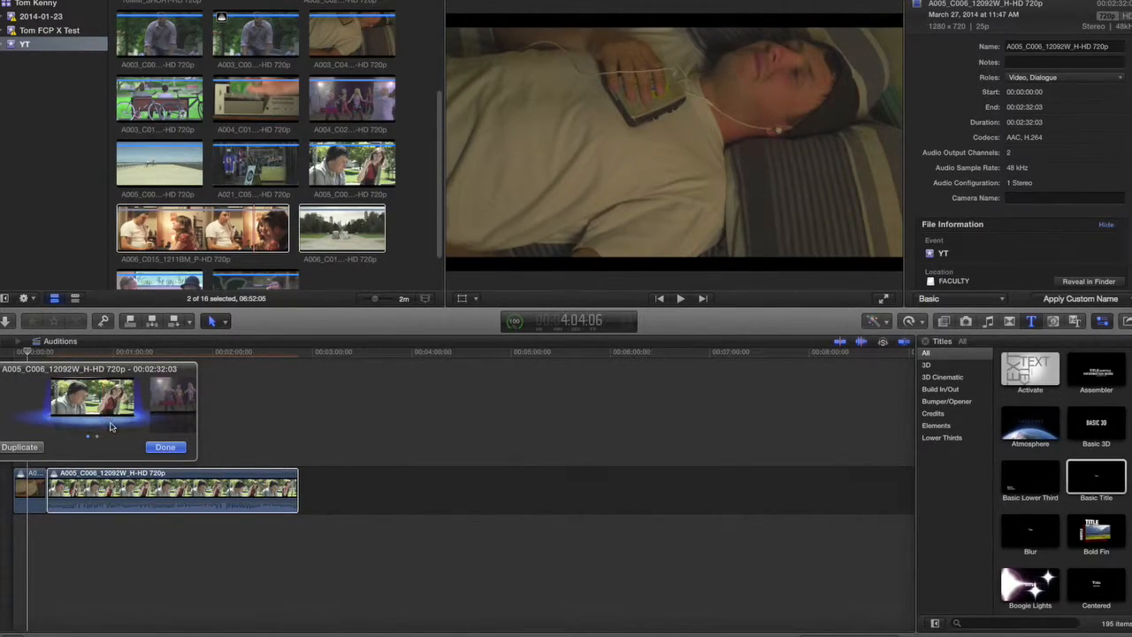
{"action": "key", "text": "Right"}
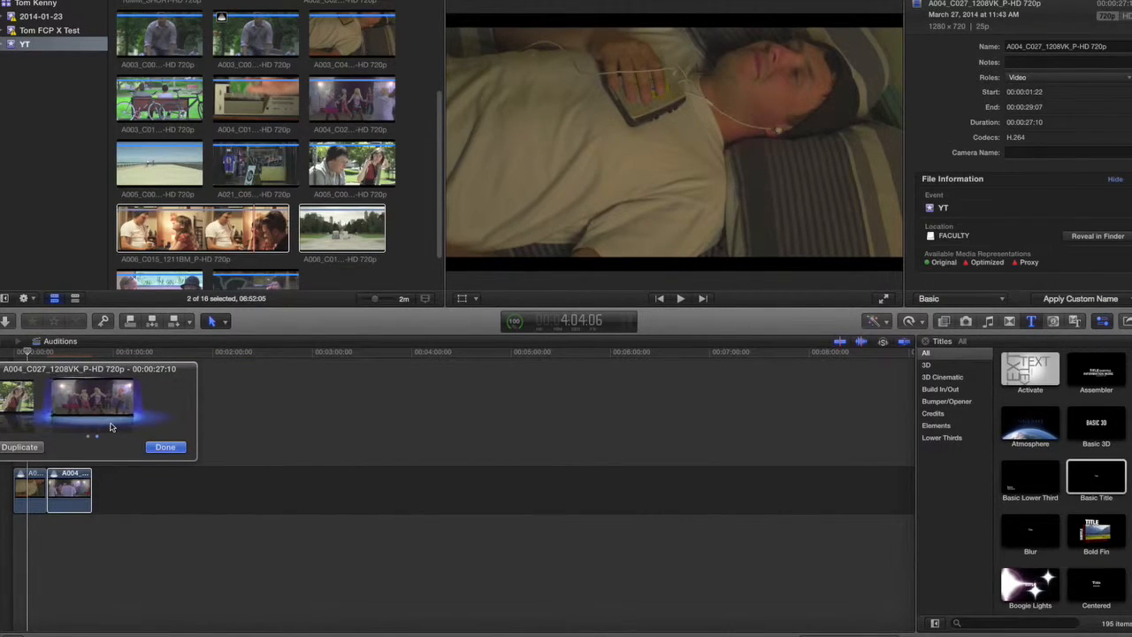
{"action": "key", "text": "Left"}
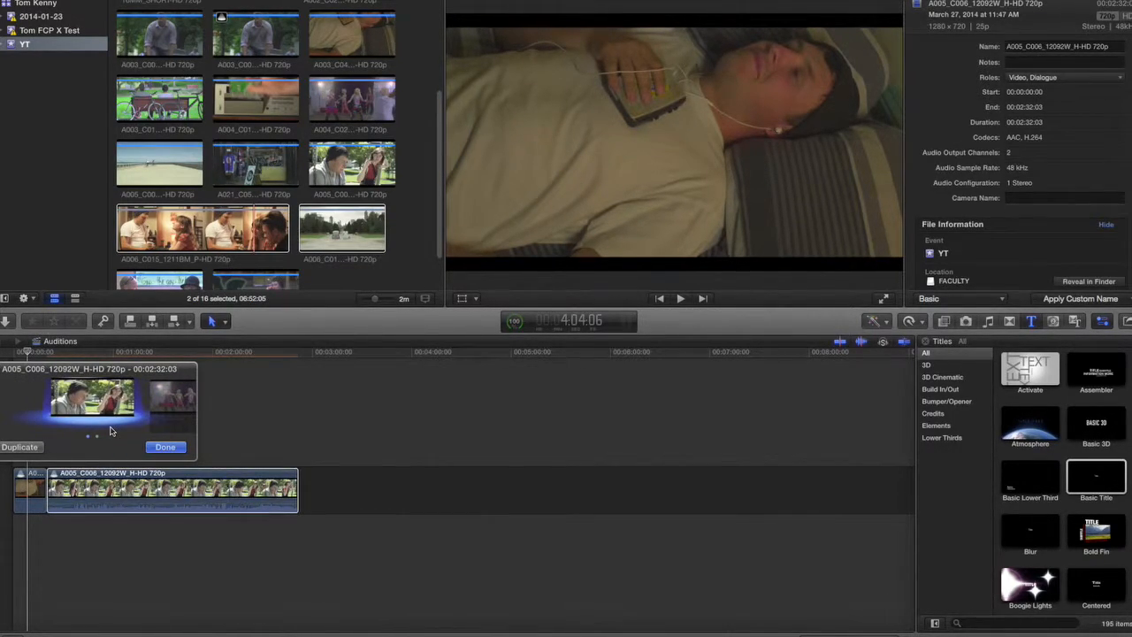
{"action": "left_click", "coordinate": [159, 448]}
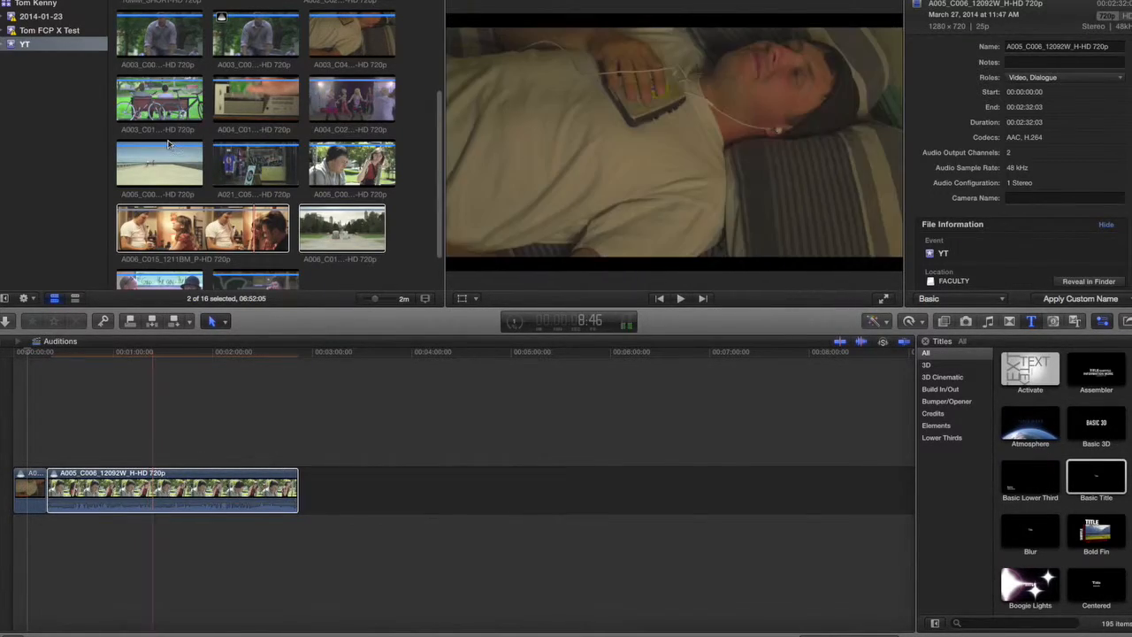
Finalize the second clip's audition with A005_C006_12092W_H-HD 720p and move the playhead to about 1:39
{"action": "left_click", "coordinate": [201, 0]}
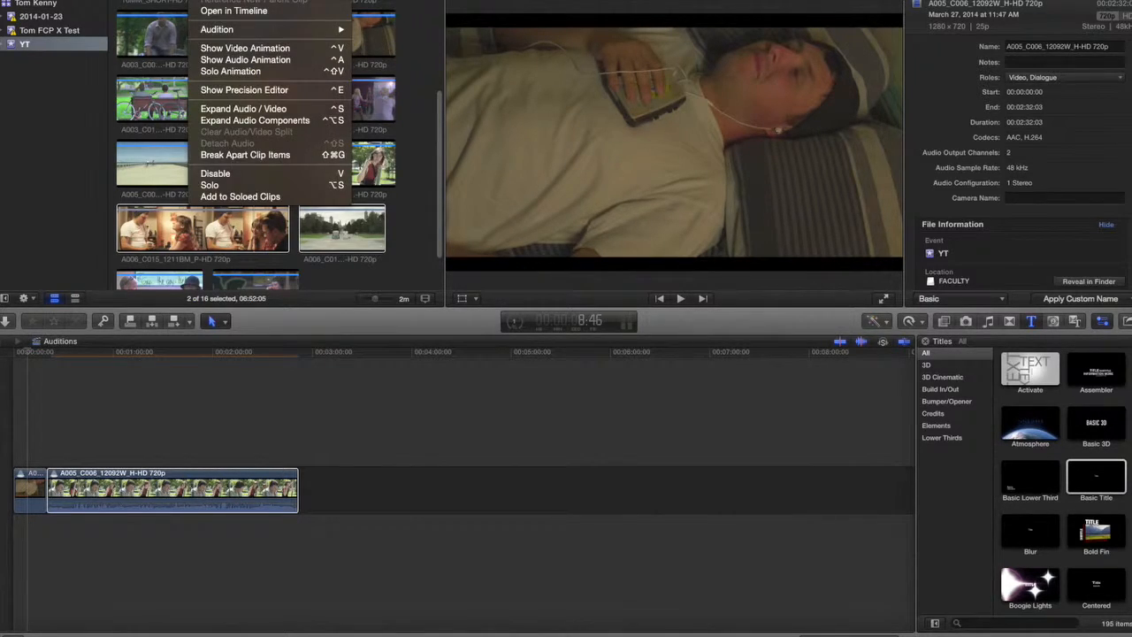
{"action": "mouse_move", "coordinate": [220, 29]}
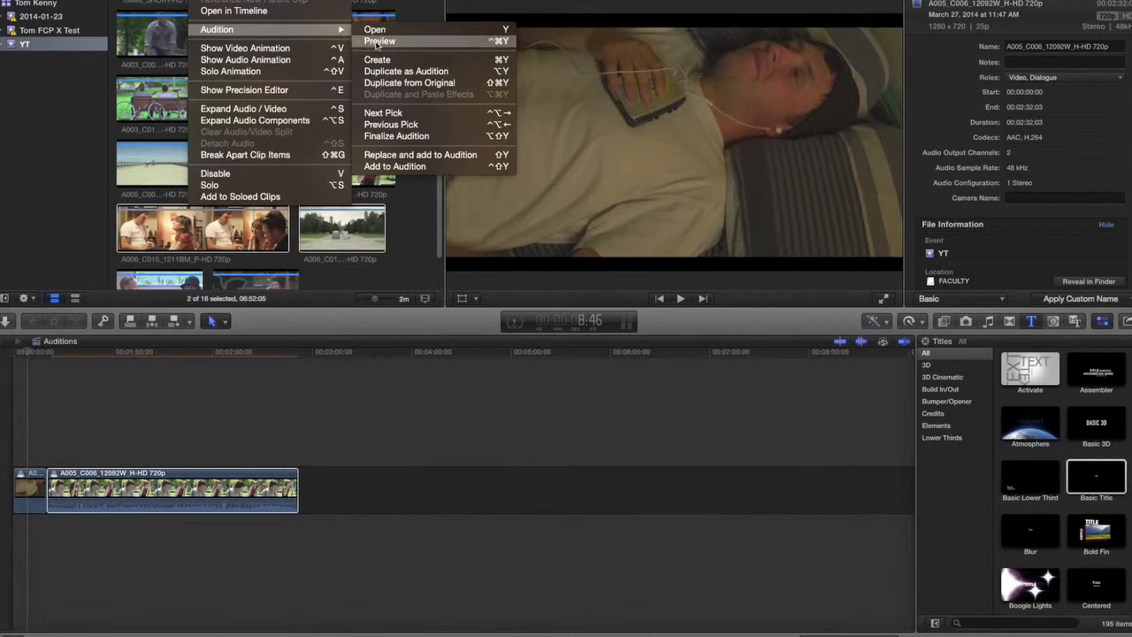
{"action": "left_click", "coordinate": [429, 138]}
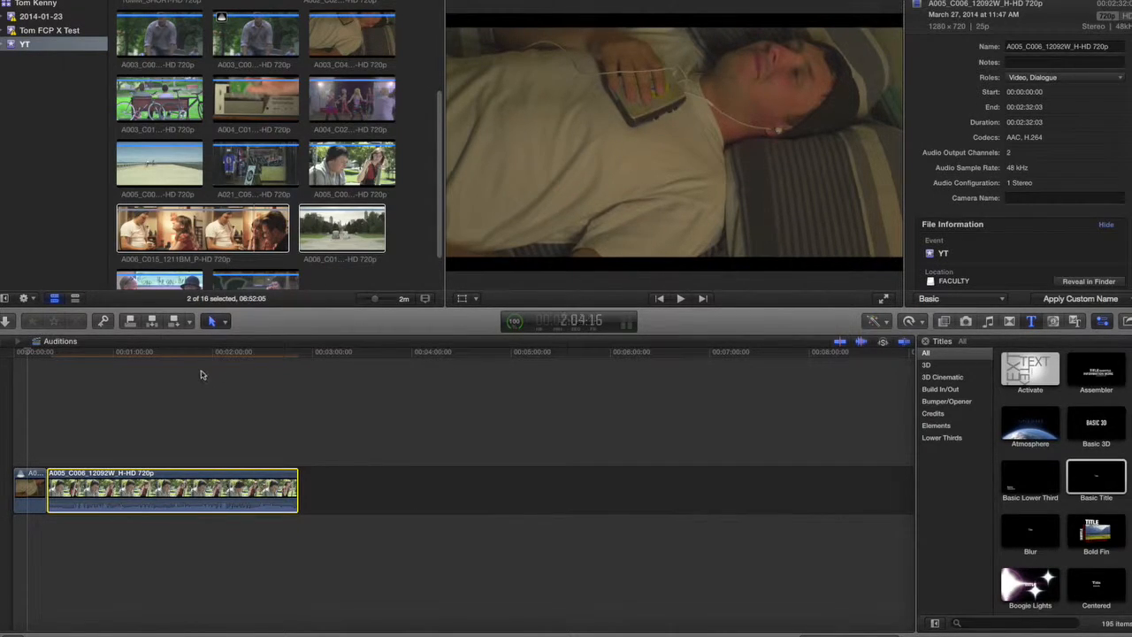
{"action": "left_click", "coordinate": [178, 359]}
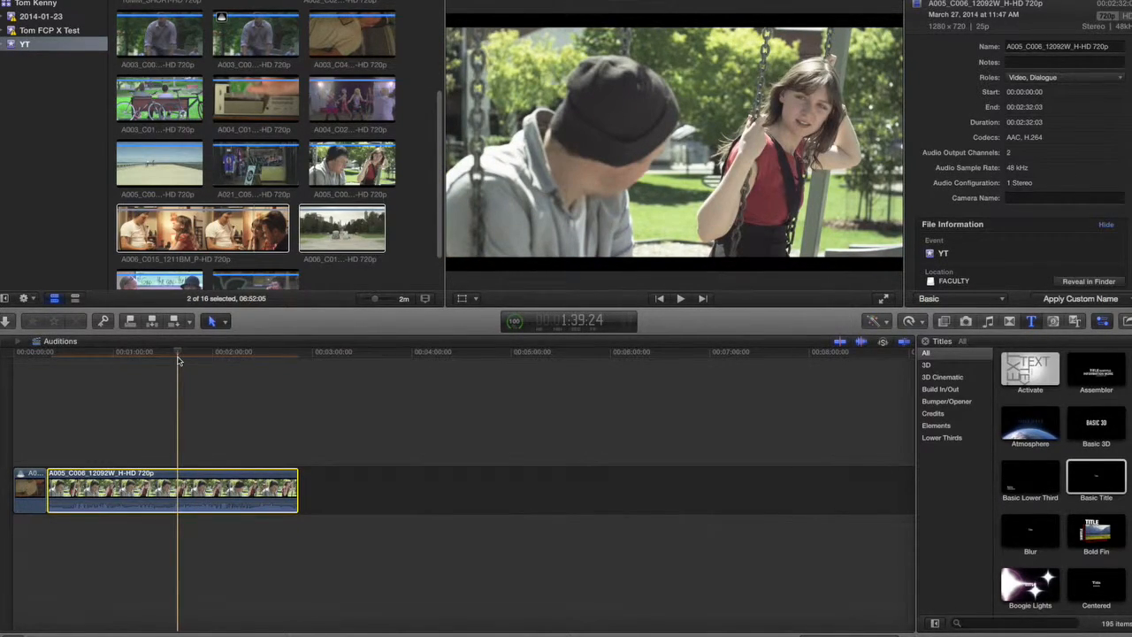